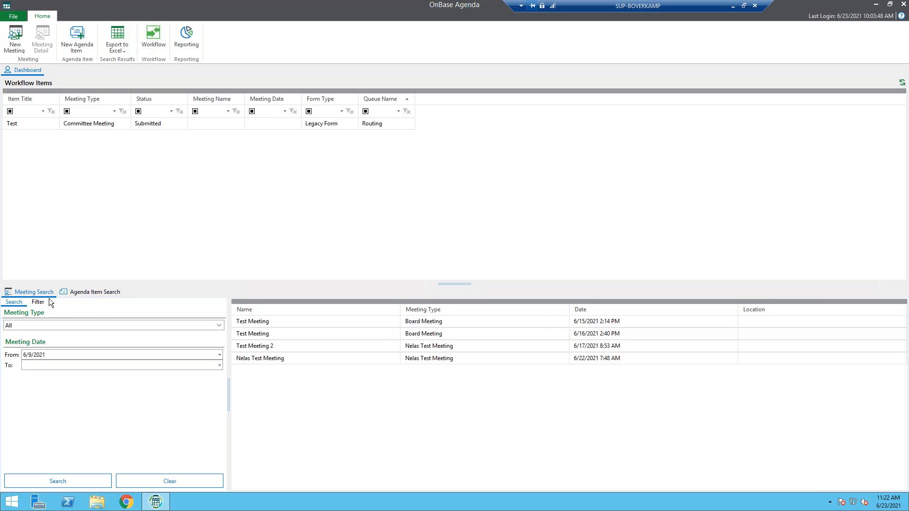
View the agenda item search options on the dashboard and return to the meeting search
click(92, 292)
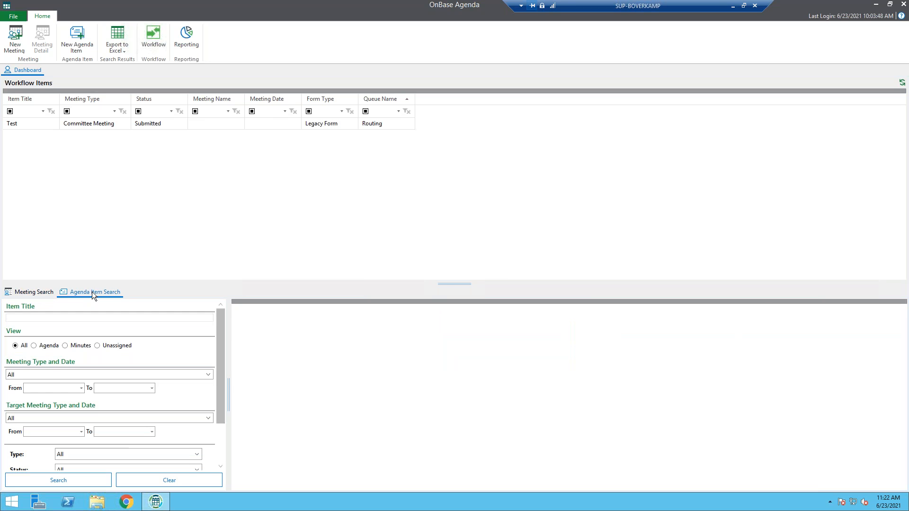
click(33, 293)
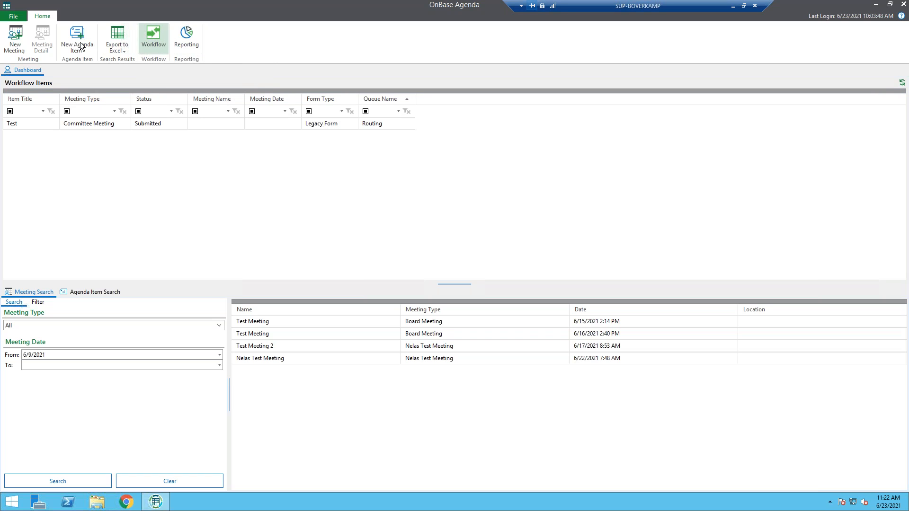
Open Agenda Administration and maximize its window
click(16, 15)
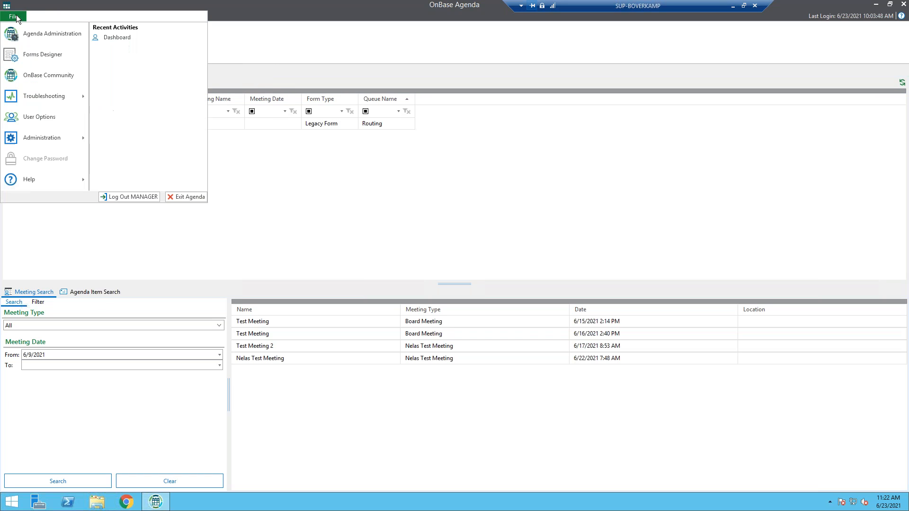
click(59, 36)
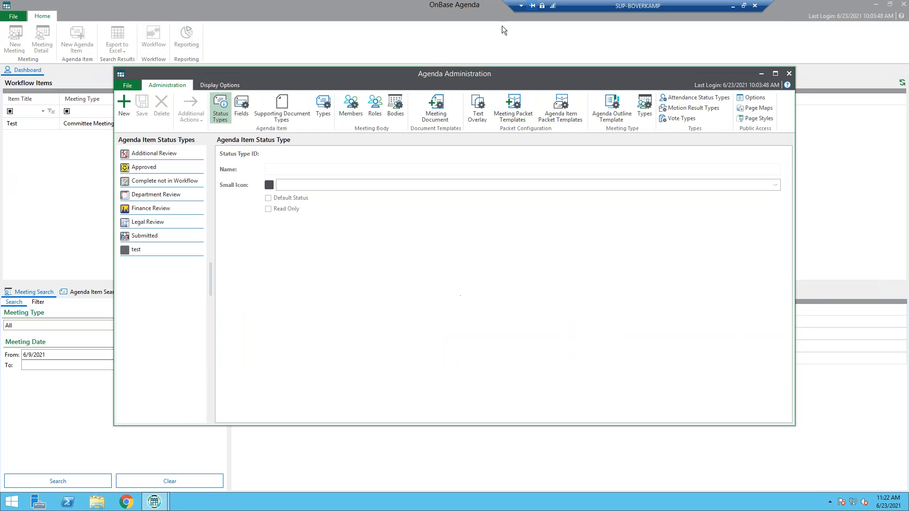
click(775, 73)
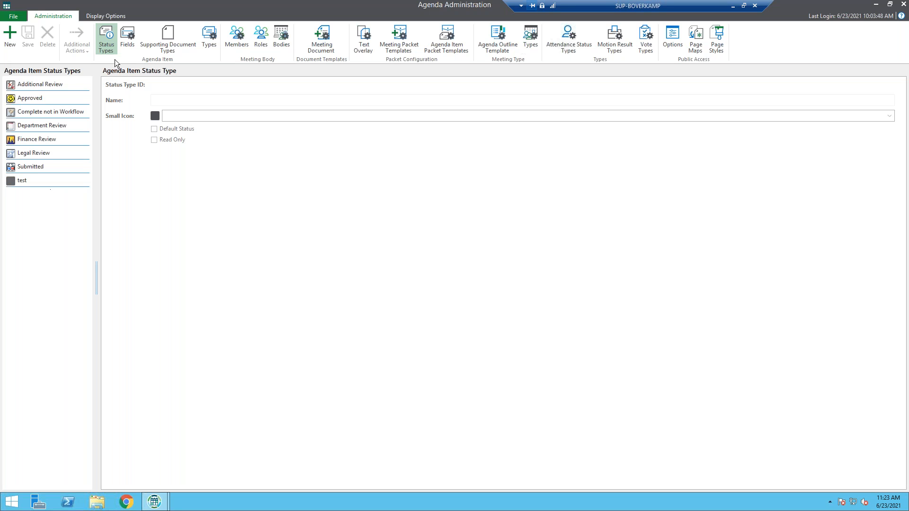
Review the agenda item fields and the configuration of the Supporting Docs supporting document type
click(127, 46)
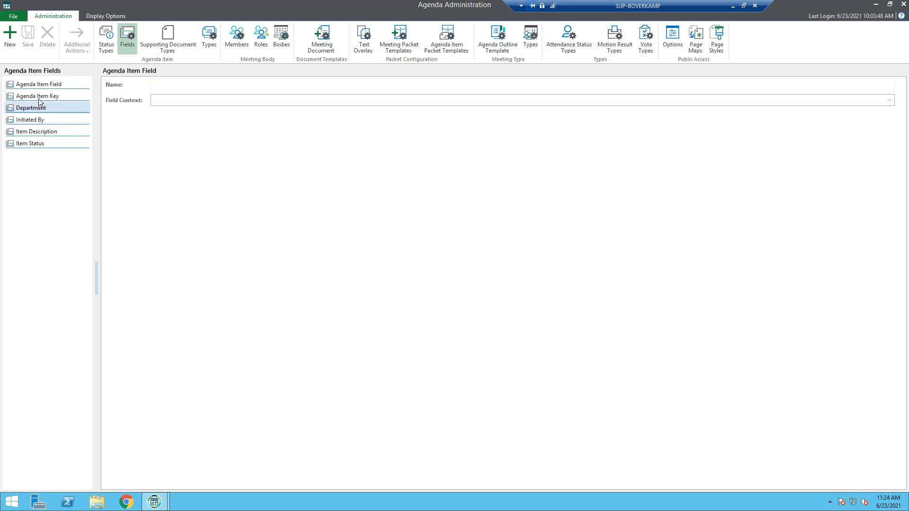
click(169, 45)
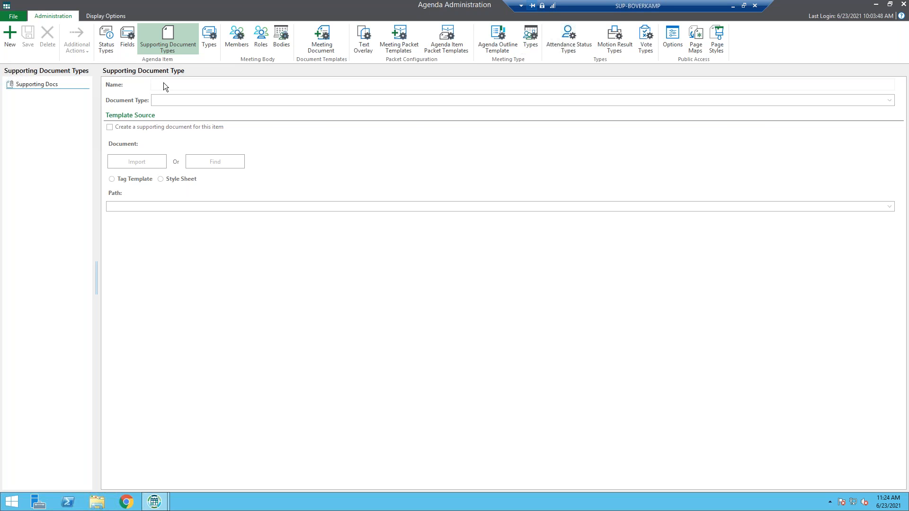
click(69, 85)
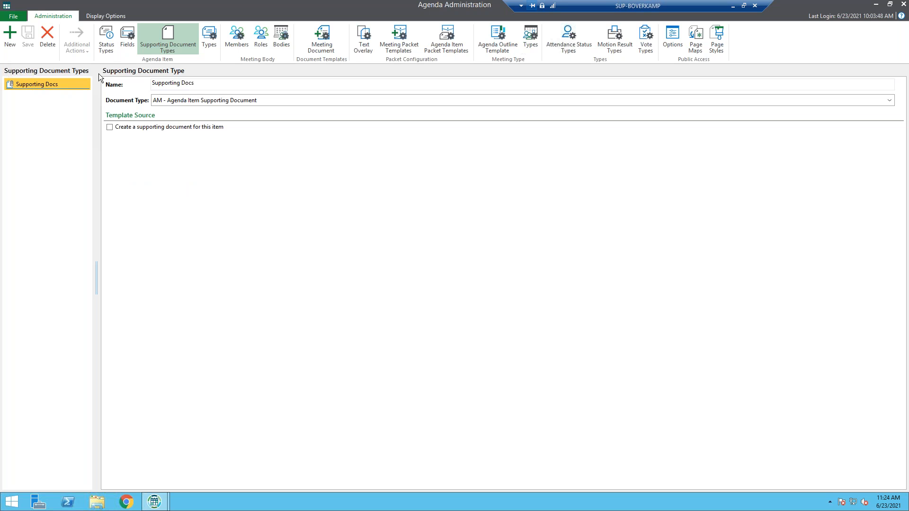
Start a new agenda item type and name it Focus Group Item Type
click(211, 38)
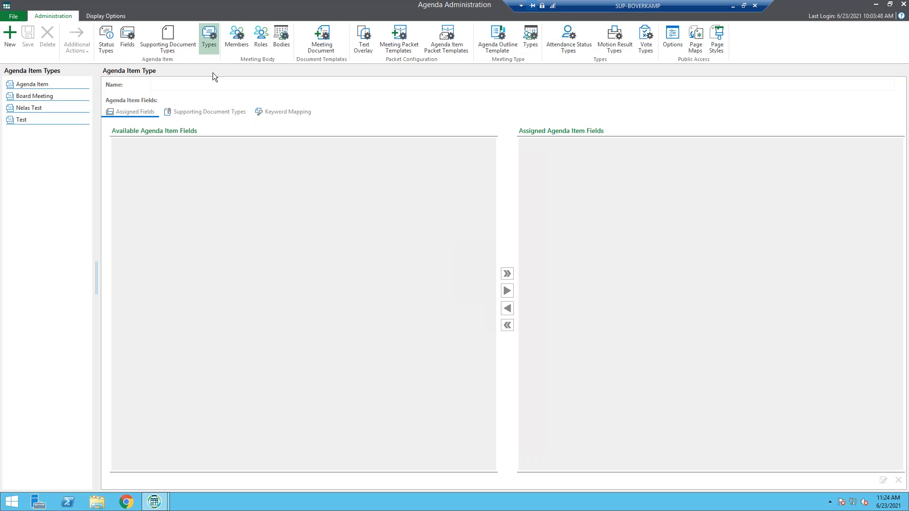
click(13, 36)
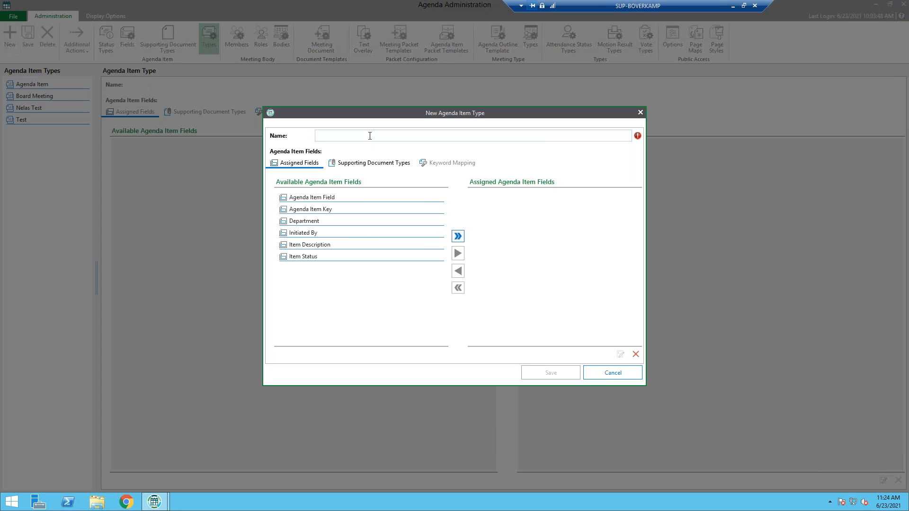
text(Focus Group Item Type)
Assign all available fields, from Agenda Item Field through Item Status, to the new agenda item type and save it
double_click(316, 199)
double_click(315, 199)
double_click(314, 198)
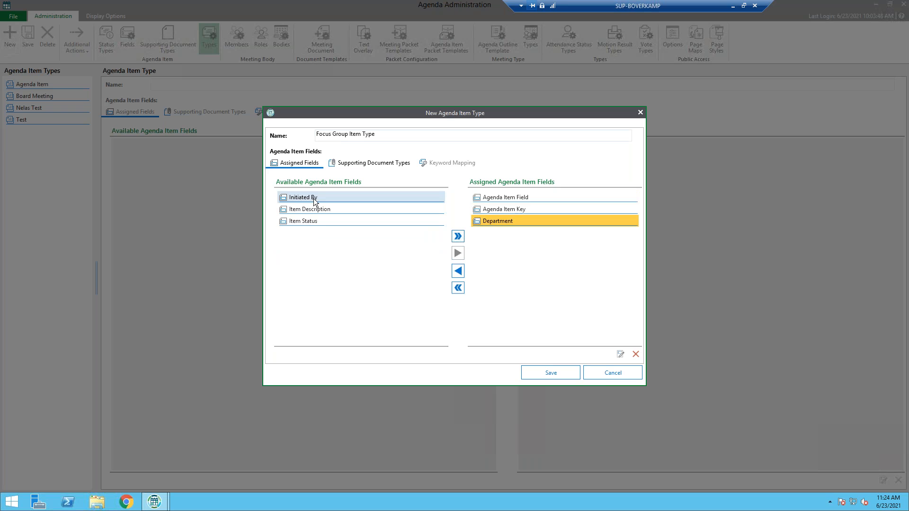
double_click(314, 198)
double_click(313, 199)
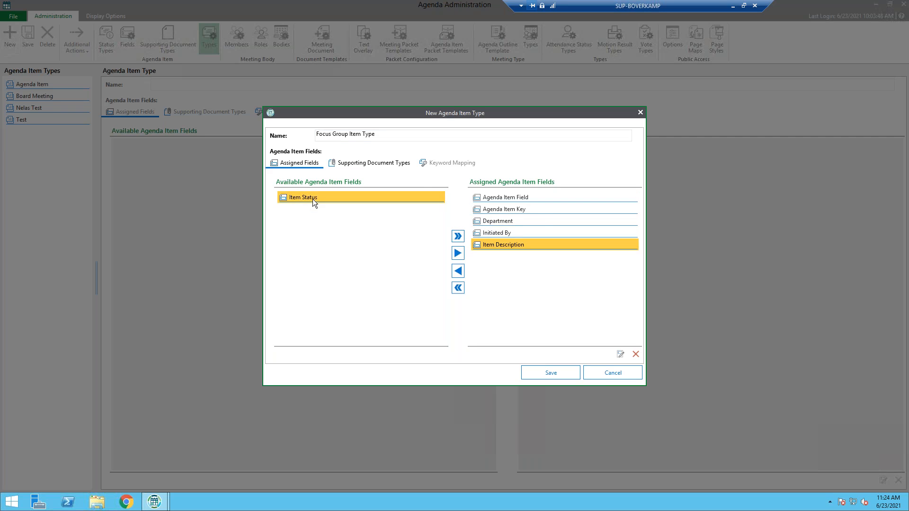
double_click(313, 199)
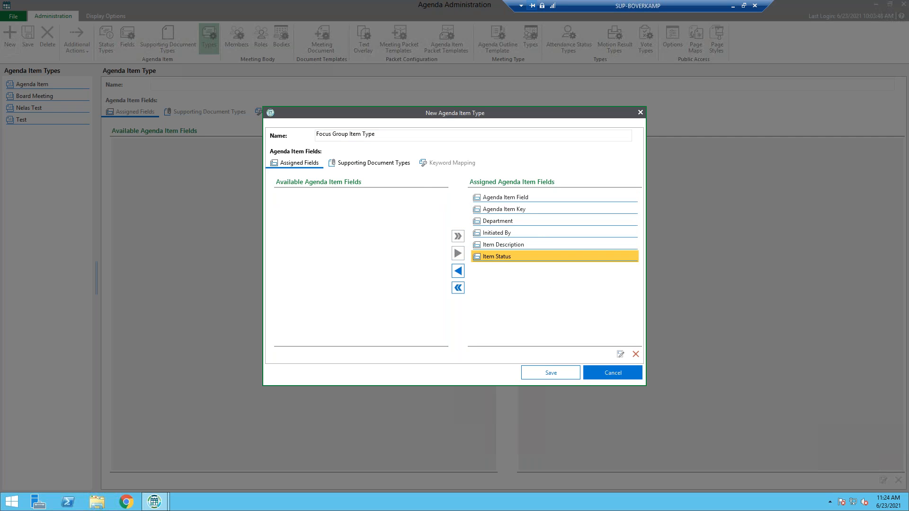
click(561, 375)
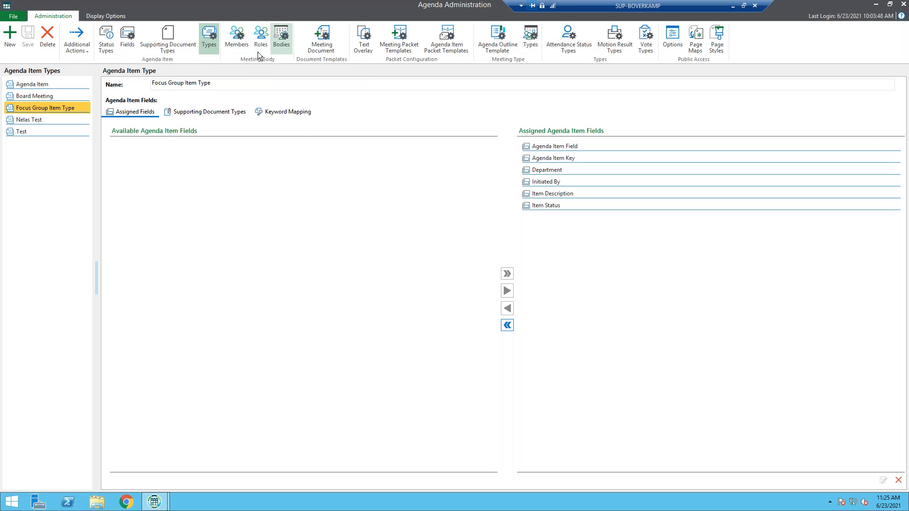
Start a new meeting body member, entering the member's first and last name and the title Member
click(242, 50)
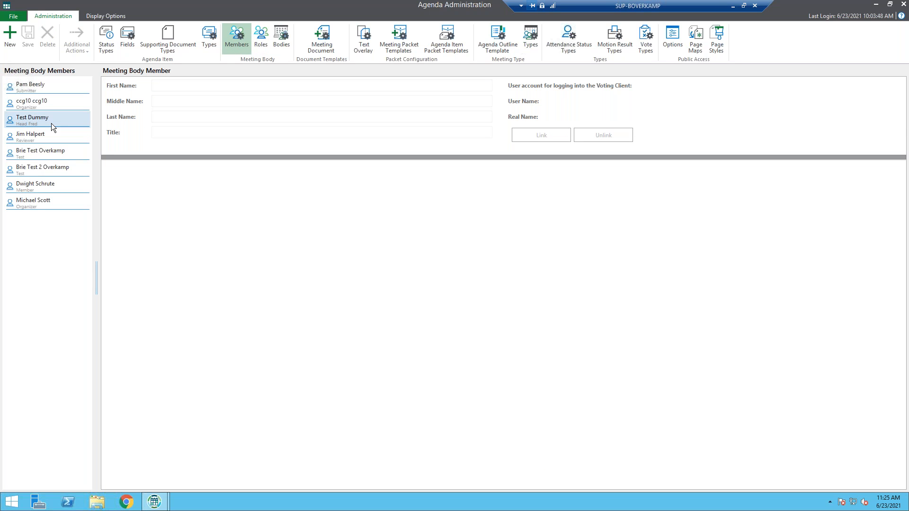
click(9, 40)
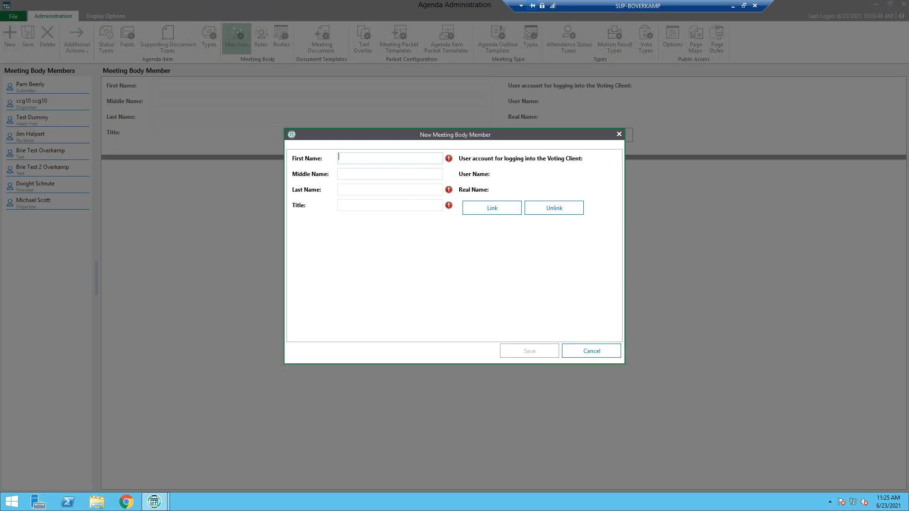
text(Angela)
key(Tab)
key(Tab)
text(Martin)
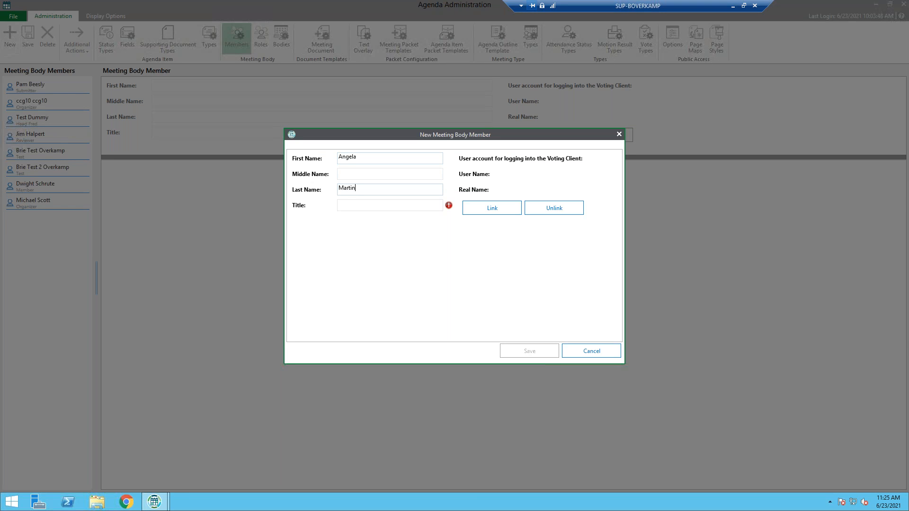
key(Tab)
text(Member)
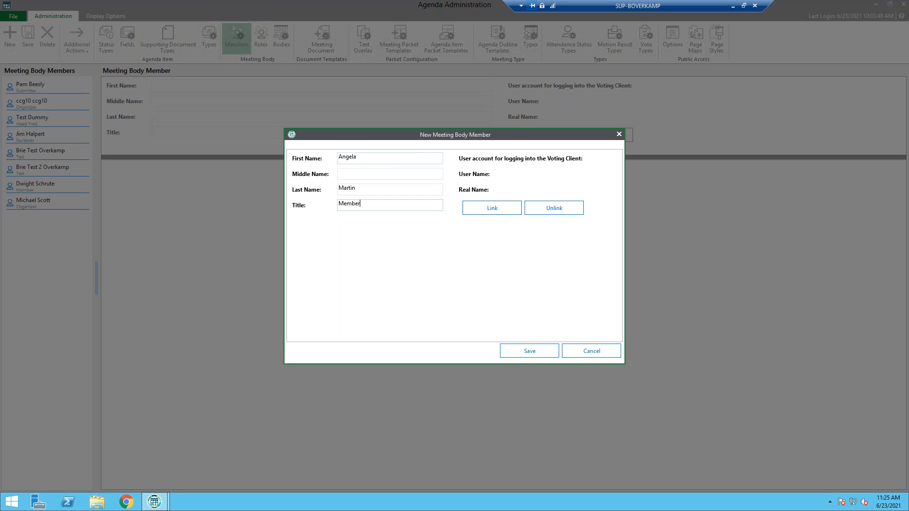
Link the new member to the user account matching their name and save the member
click(501, 208)
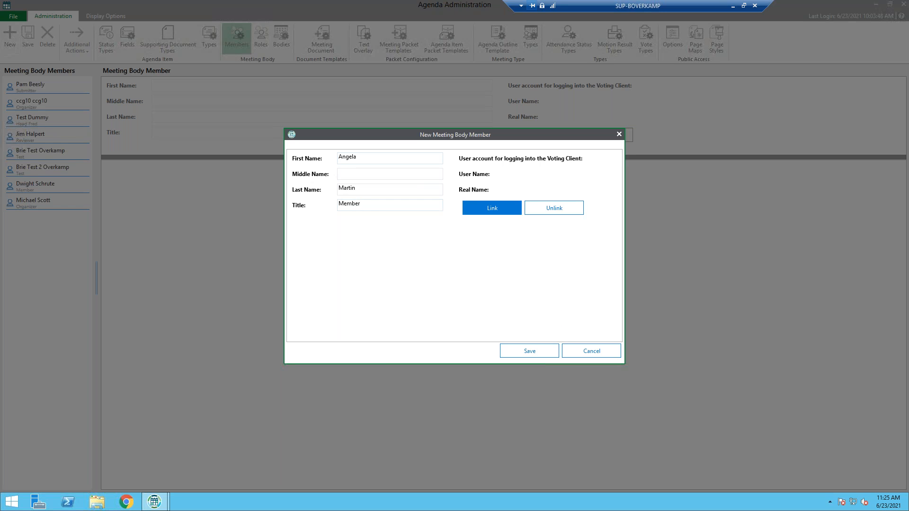
scroll(469, 310, down, 3)
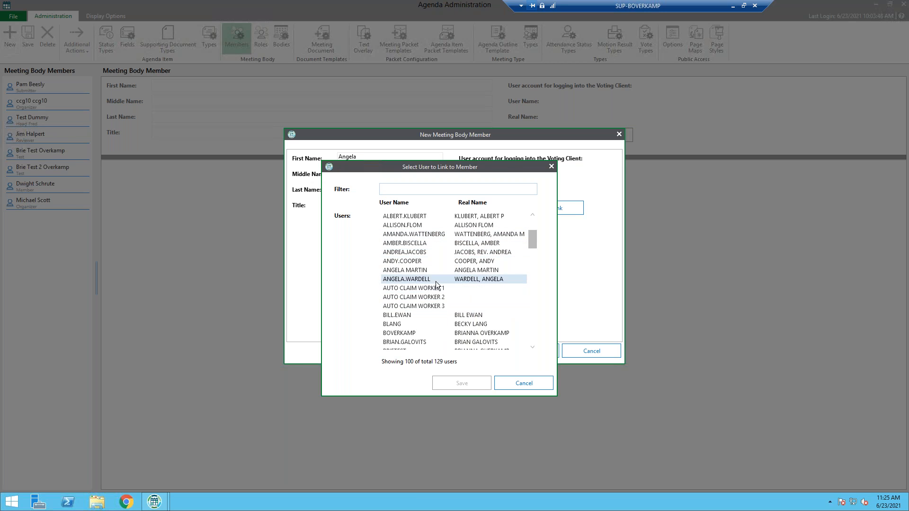
click(409, 271)
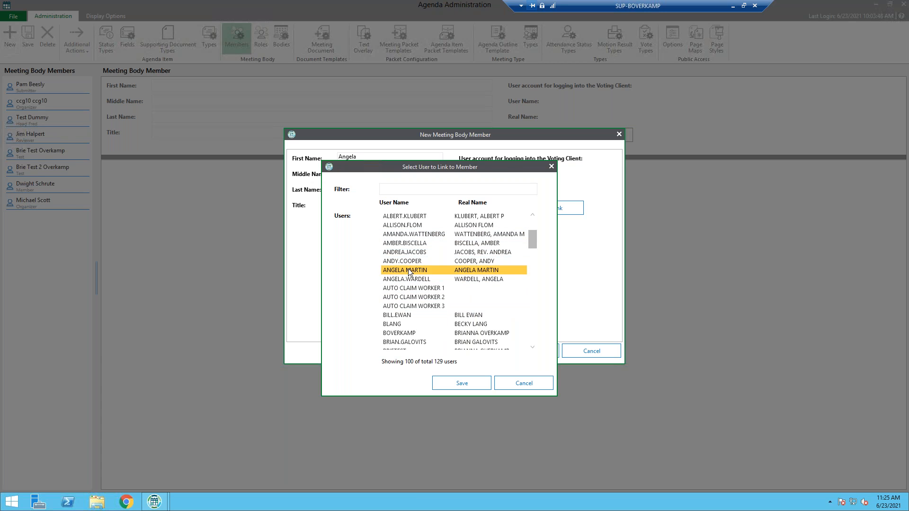
click(462, 382)
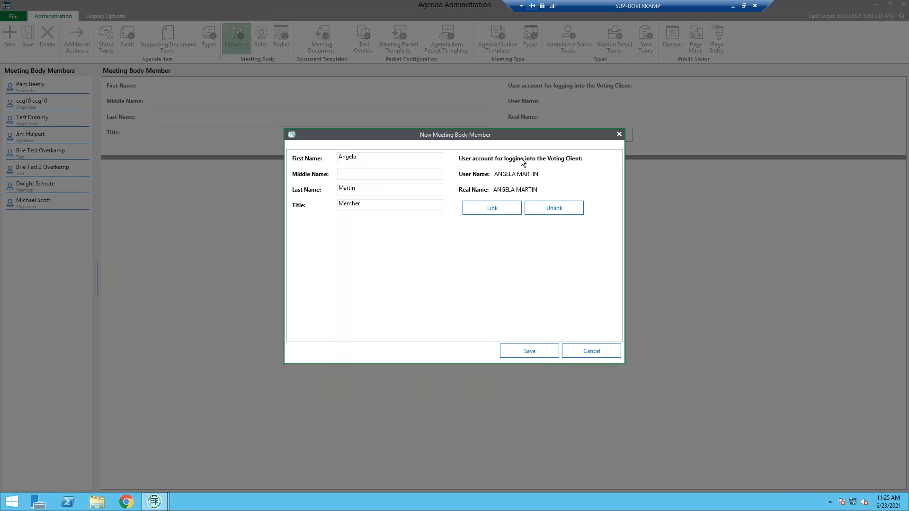
click(540, 351)
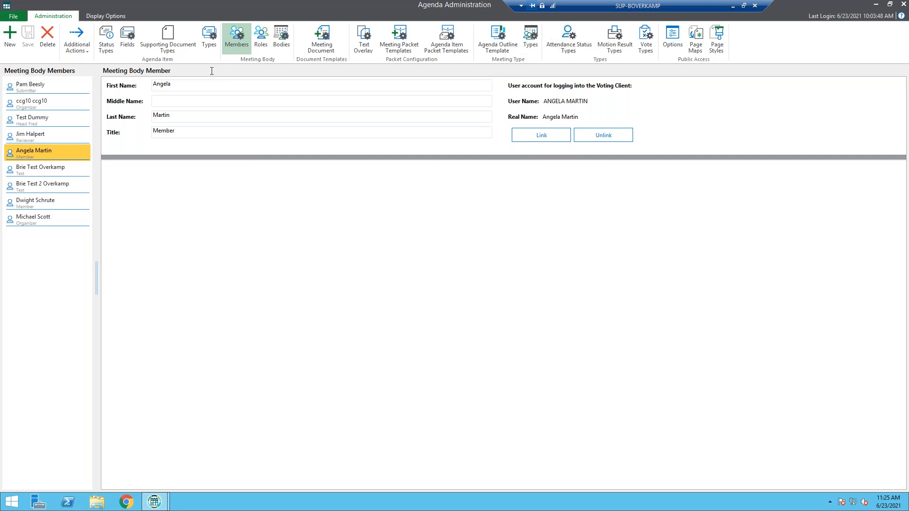
Create a meeting body role named Member with the Roll Call and Voting privileges and save it
click(259, 45)
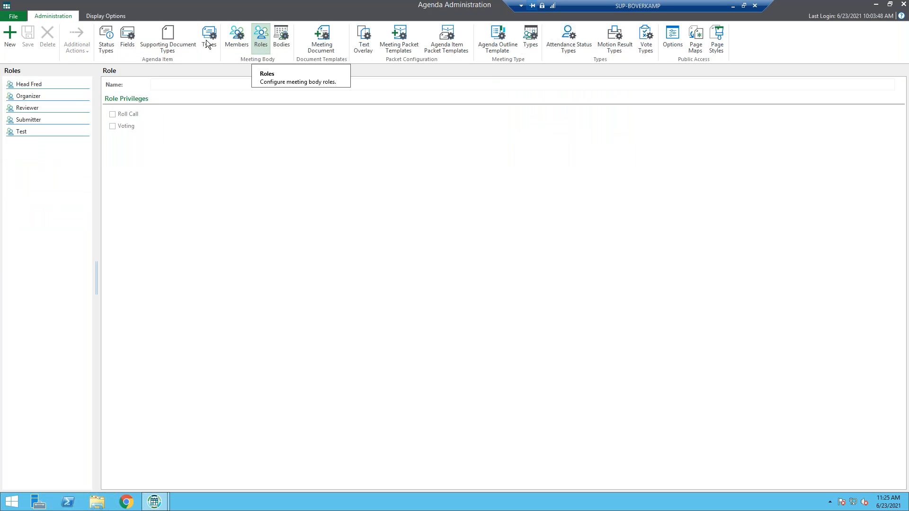
click(8, 40)
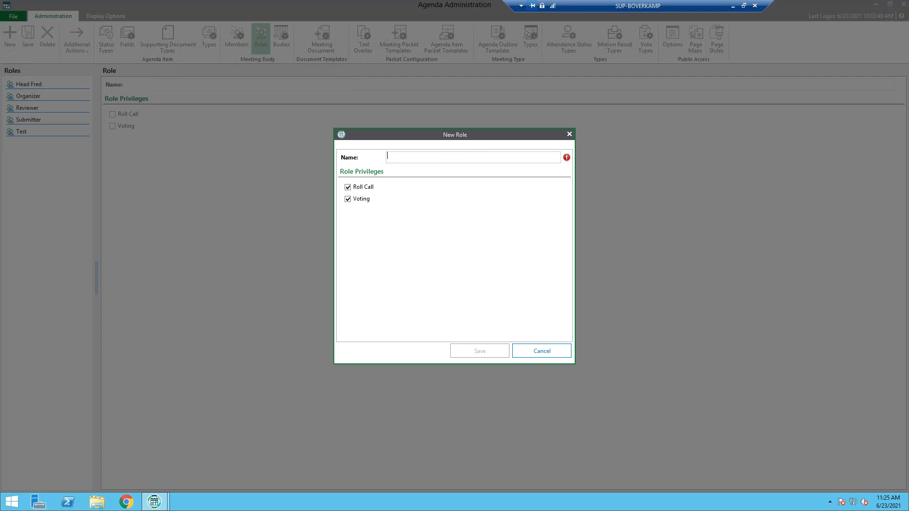
text(Mebmber)
key(BackSpace)
key(BackSpace)
key(BackSpace)
key(BackSpace)
key(BackSpace)
text(mber)
click(470, 351)
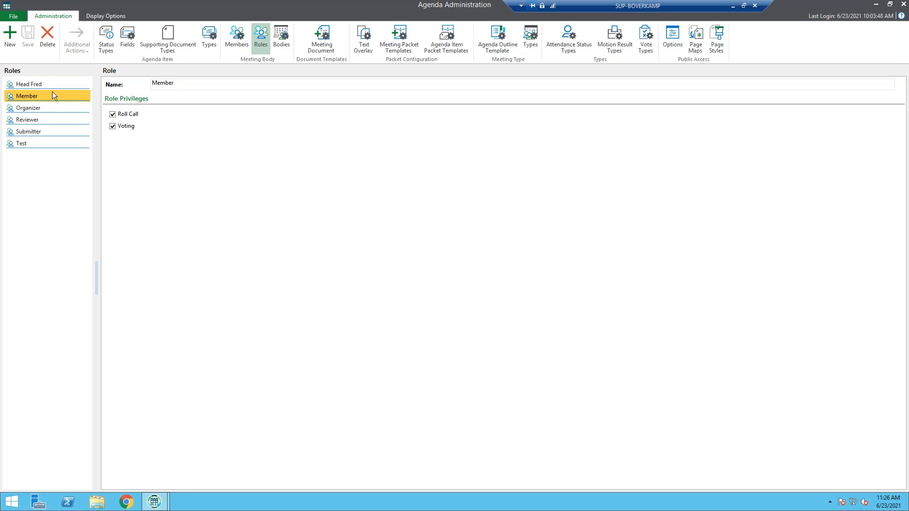
Start a new meeting body and name it Focus Group Body
click(283, 43)
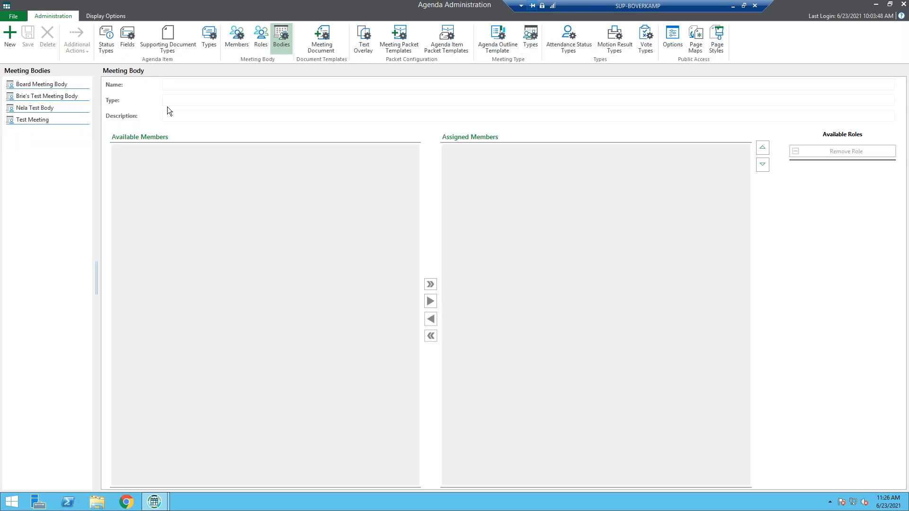
click(9, 45)
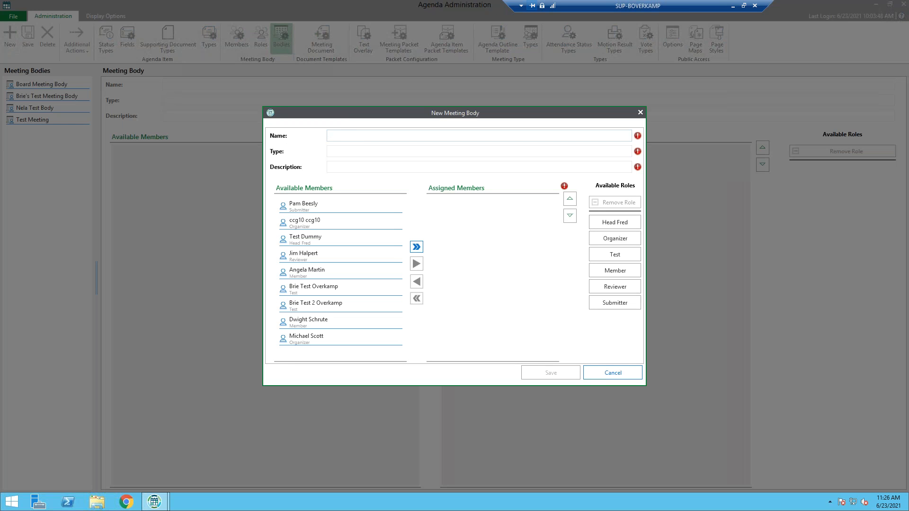
text(Focus Group Bof)
key(BackSpace)
text(dy)
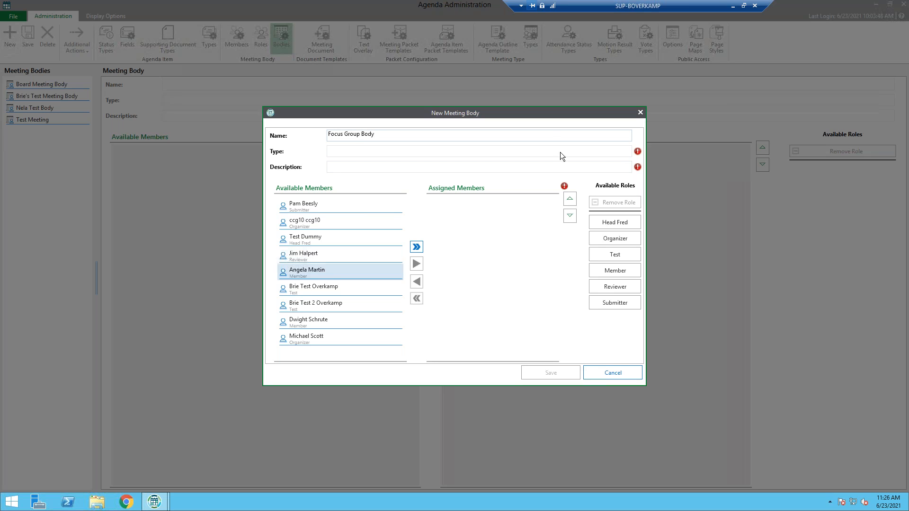
Set the meeting body's type to Focus Group Type and its description to Focus Group Description
click(562, 151)
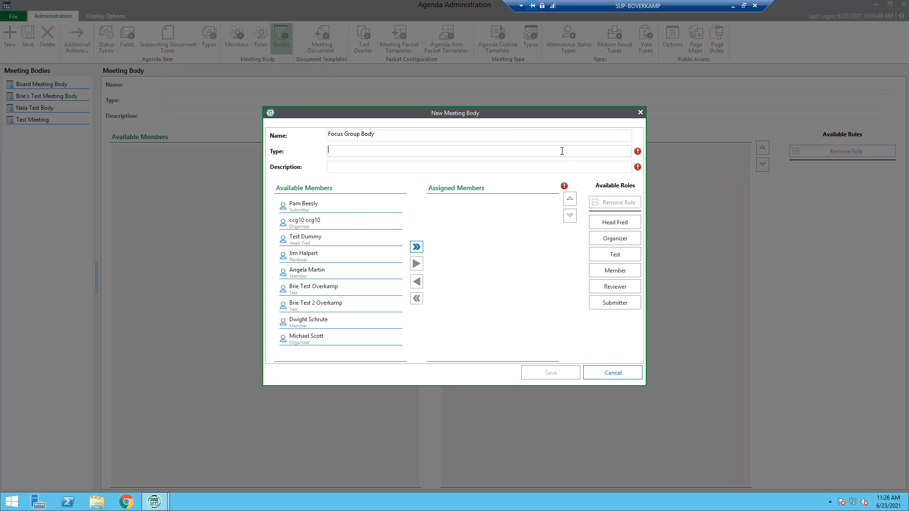
text(Focus Group Type)
key(Tab)
text(Focus Gr)
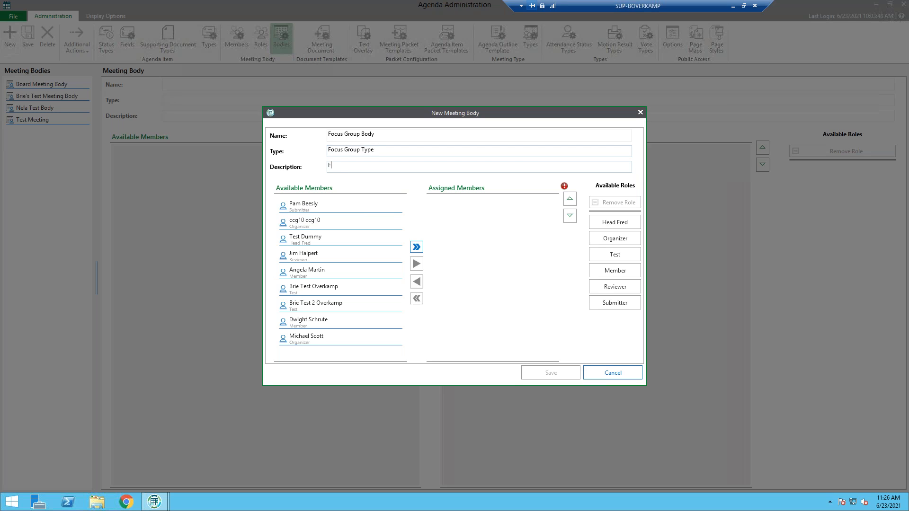
text(oup Descri)
text(o)
text(pt)
text(ion)
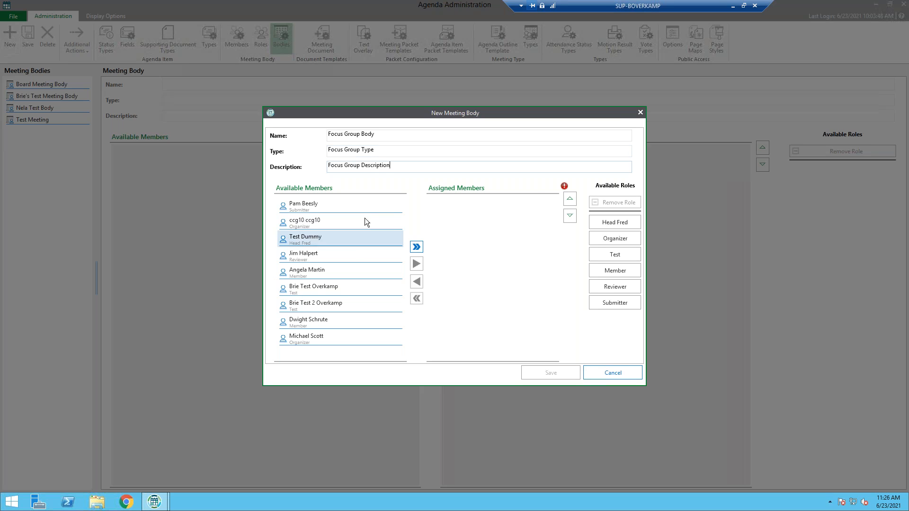
Assign five members to the meeting body: the submitter, the reviewer, both with the Member title, and the organizer listed last
click(326, 209)
double_click(325, 209)
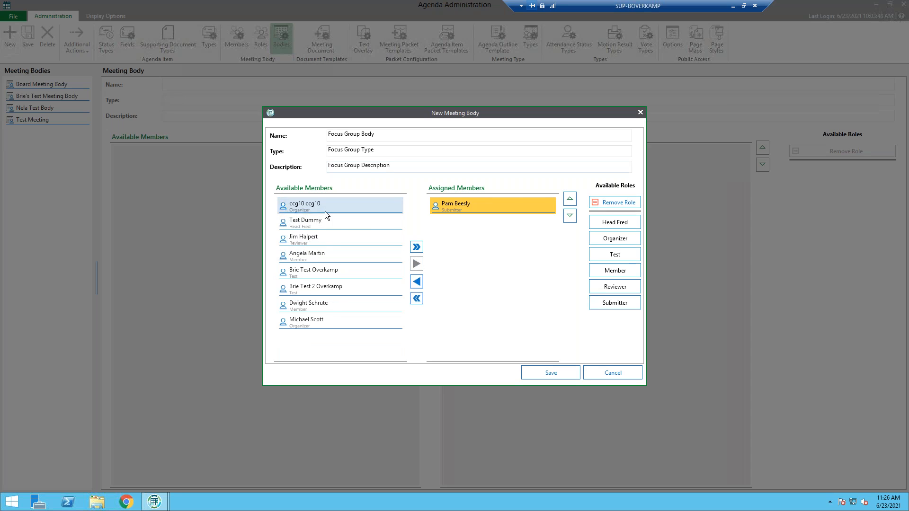
double_click(319, 243)
double_click(320, 243)
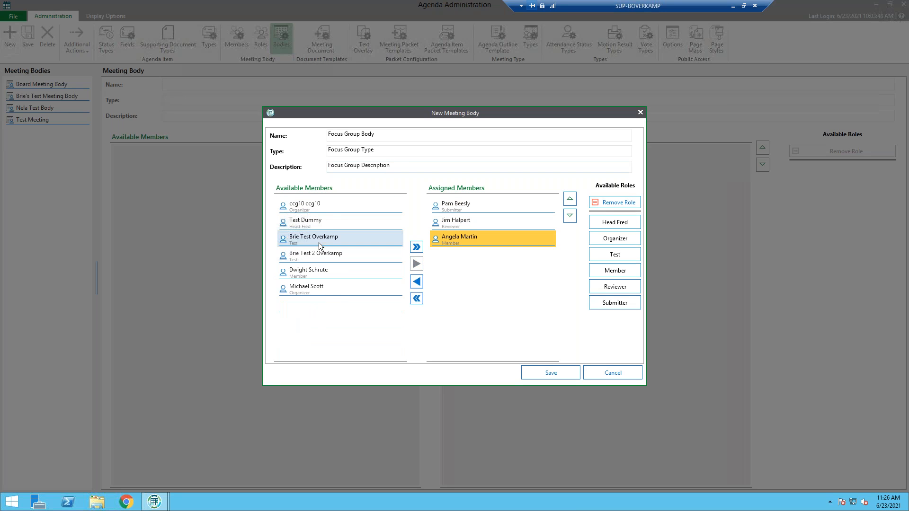
double_click(324, 273)
double_click(326, 275)
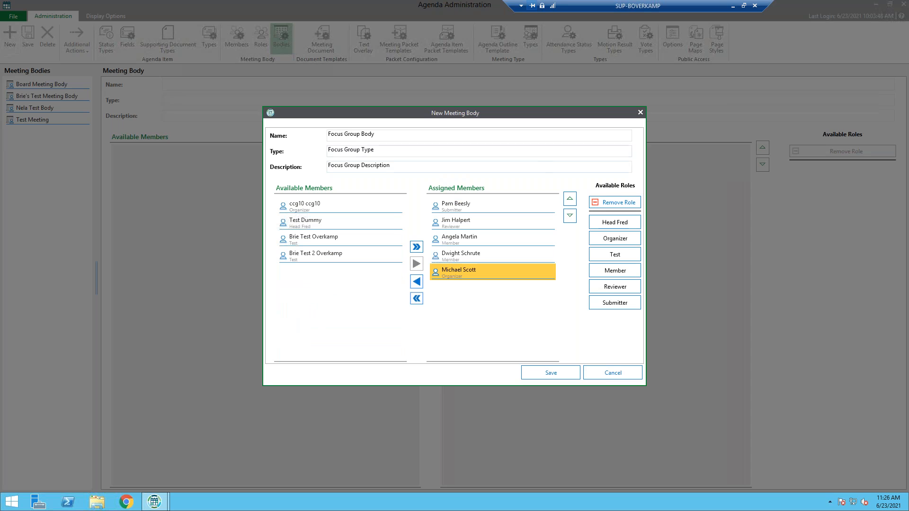
Give each assigned member the role matching their title (Submitter, Reviewer, Member or Organizer) and save the meeting body
click(461, 206)
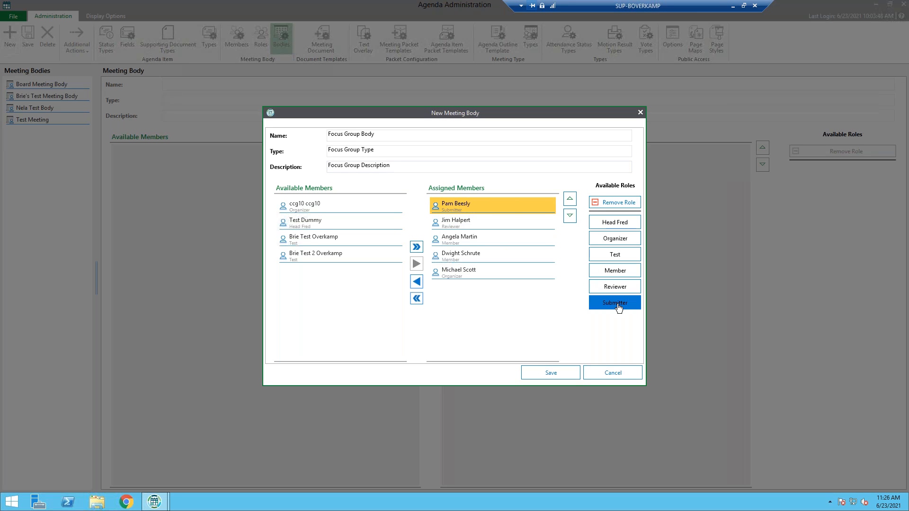
drag(616, 303, 548, 207)
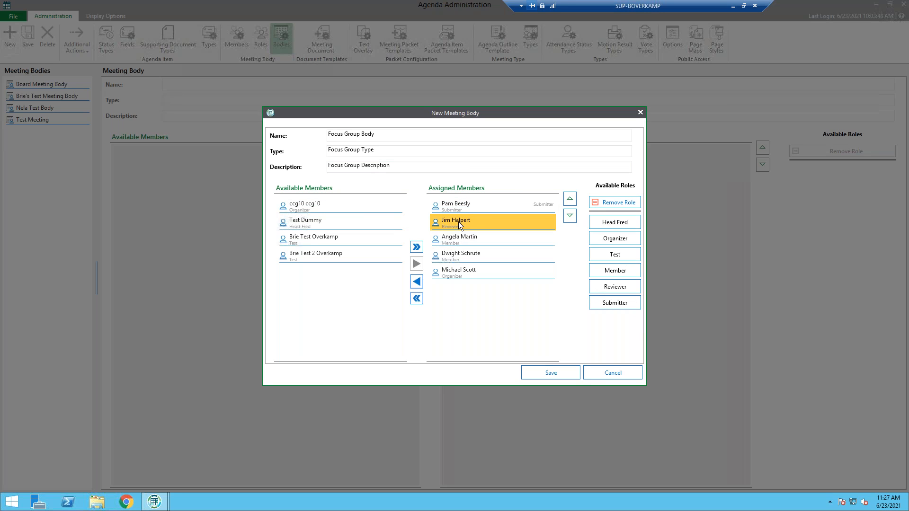
click(616, 293)
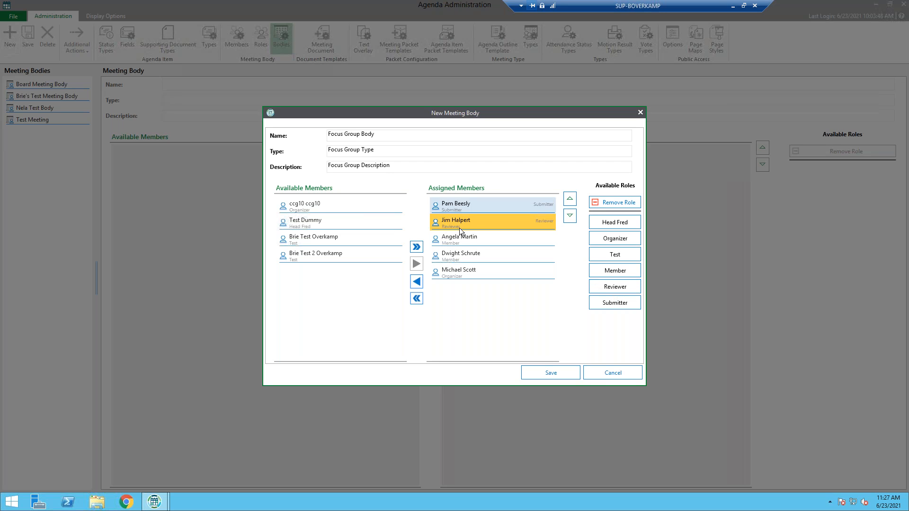
click(462, 239)
click(627, 273)
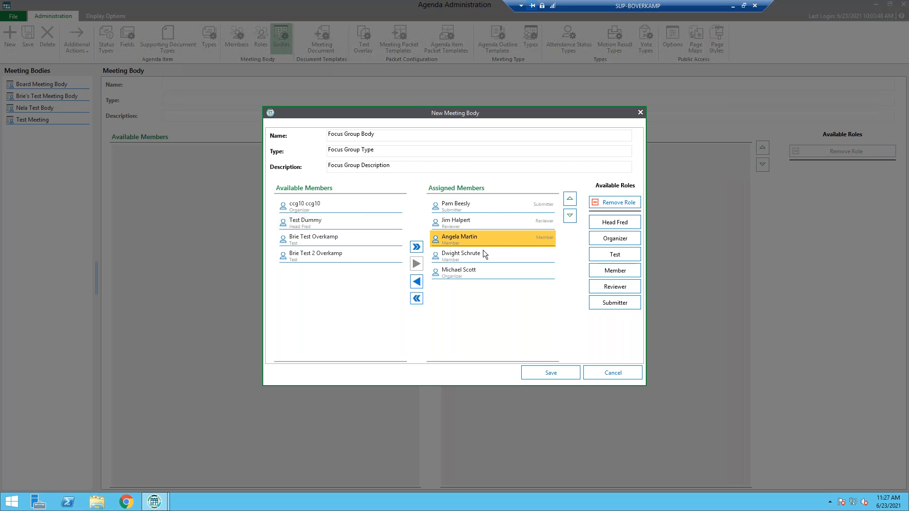
click(477, 254)
click(615, 271)
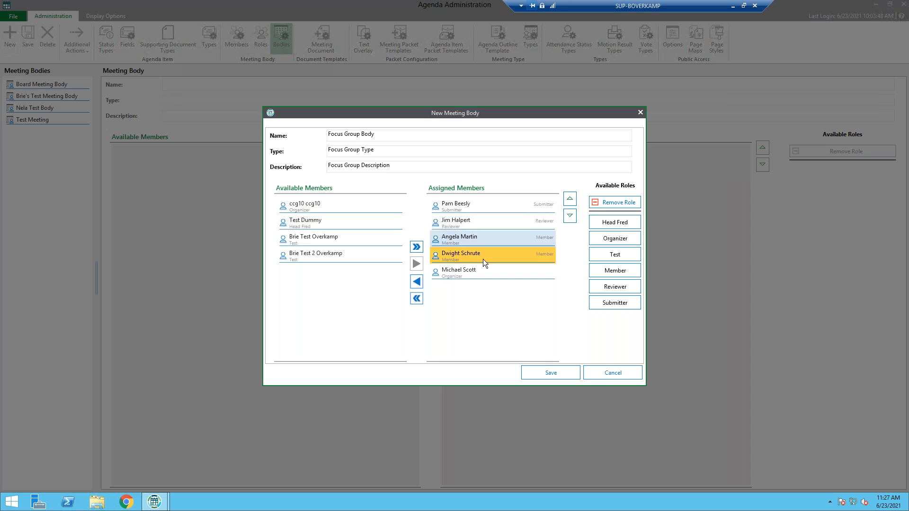
click(496, 274)
click(615, 238)
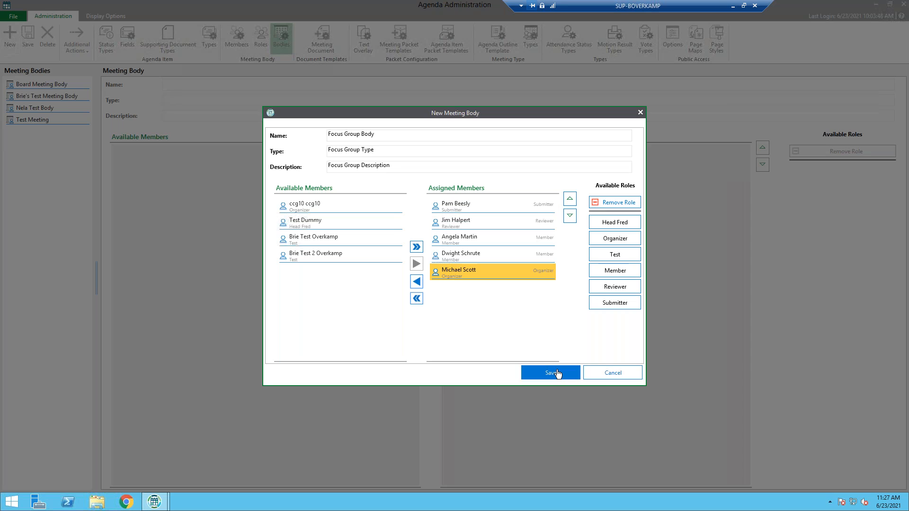
click(551, 373)
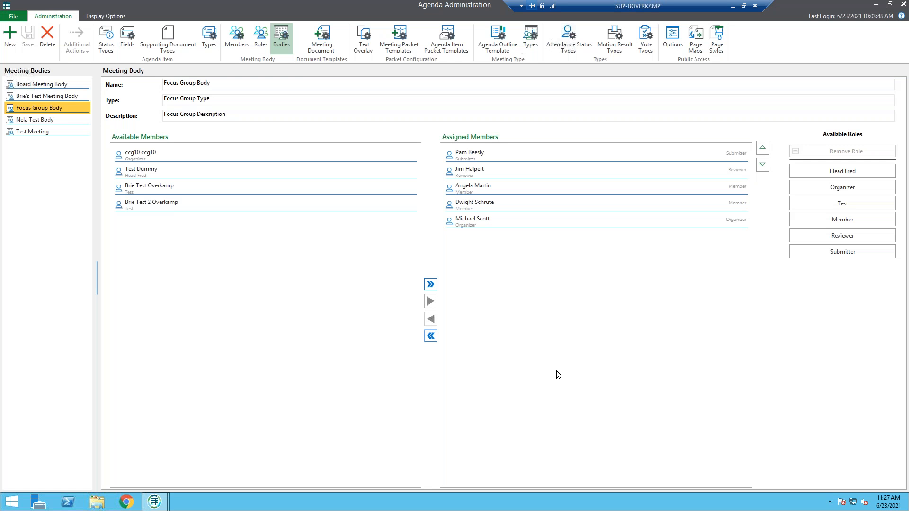
Examine the Agenda meeting document template and the import and find options for its template source
click(328, 37)
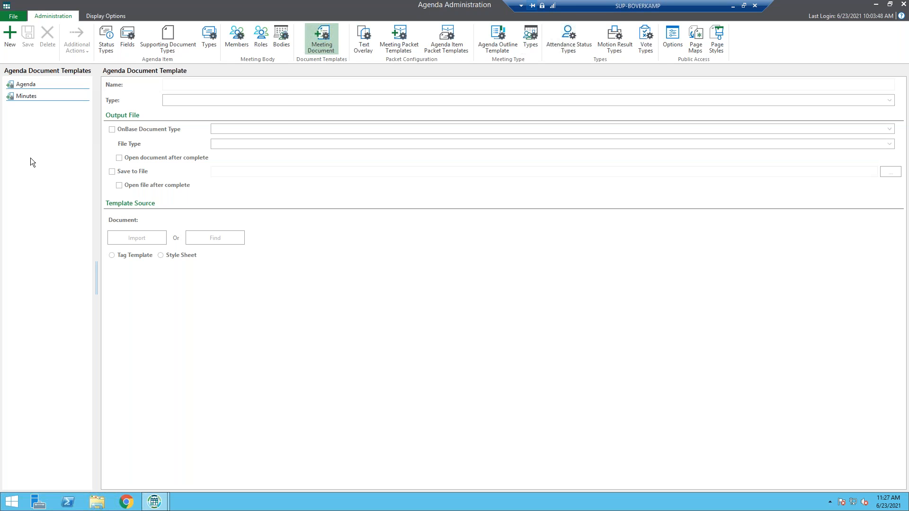
click(36, 89)
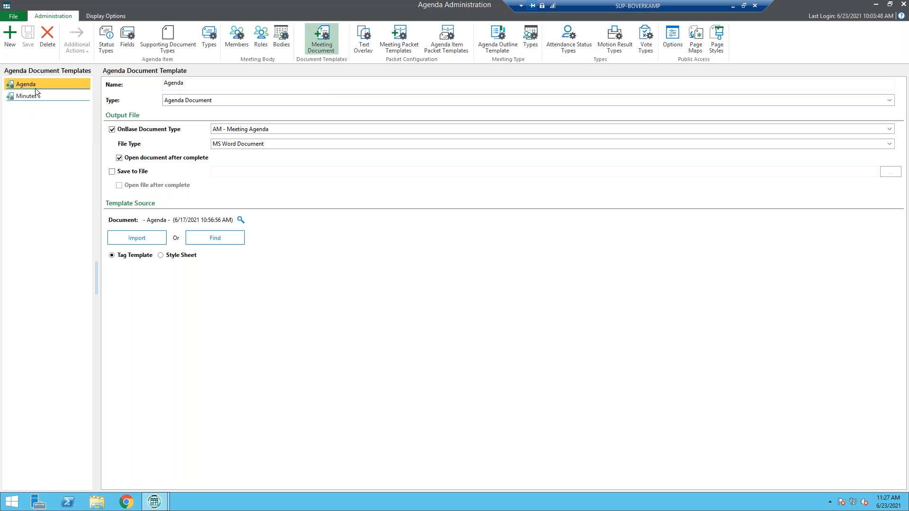
click(132, 237)
click(135, 239)
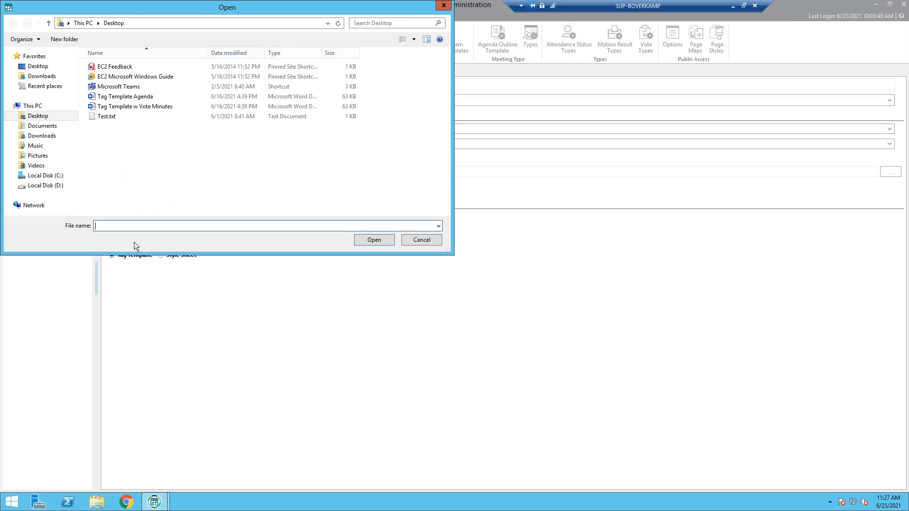
click(410, 241)
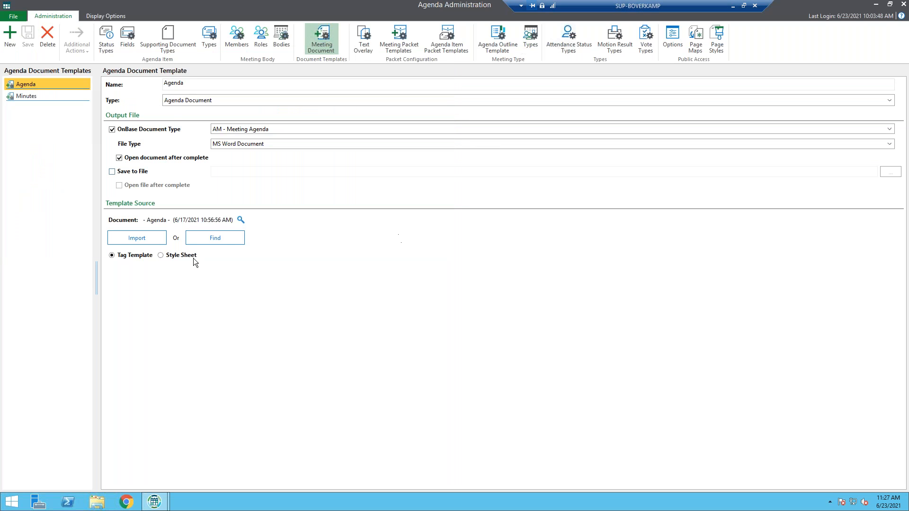
click(218, 239)
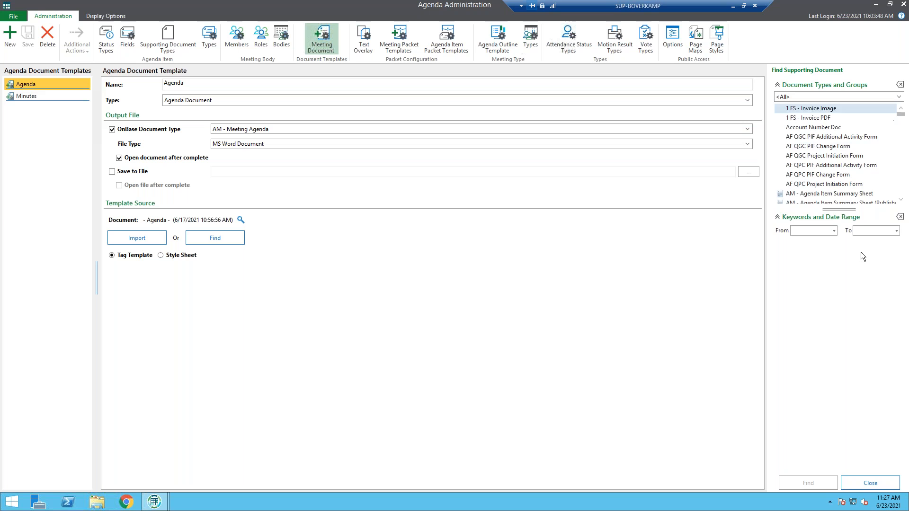
click(871, 483)
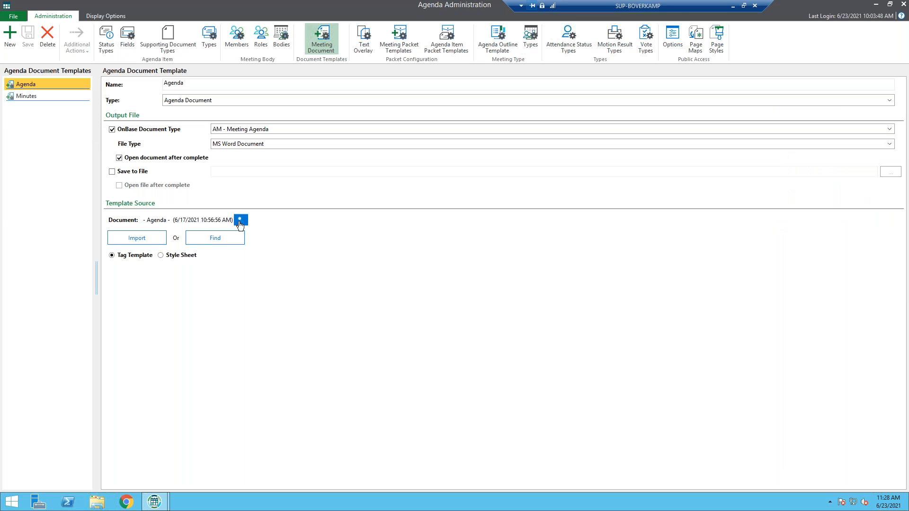
View the Agenda template's source document, look through its tag layout and close it
click(240, 221)
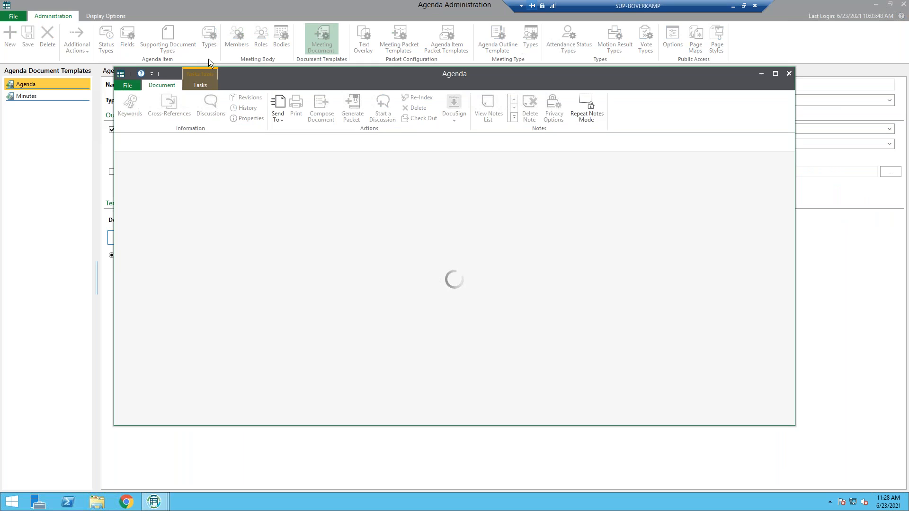
scroll(450, 322, down, 6)
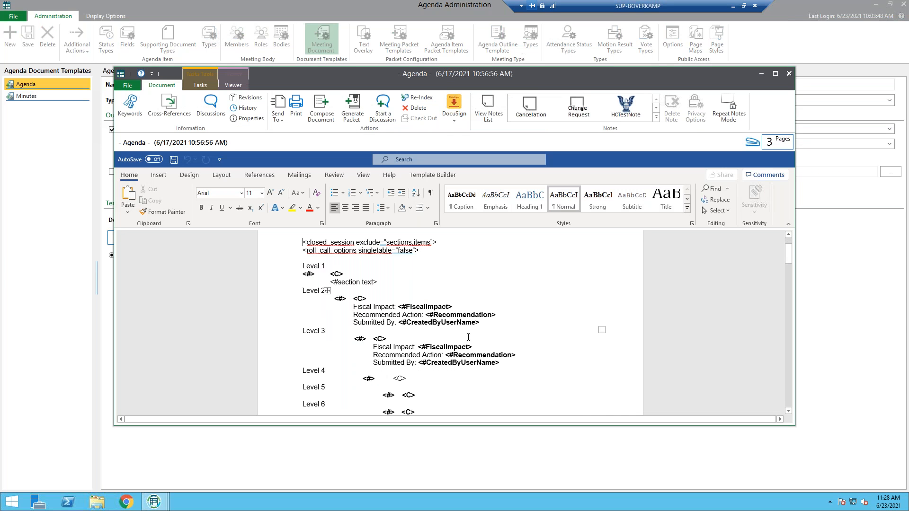
scroll(601, 373, down, 4)
scroll(600, 374, up, 10)
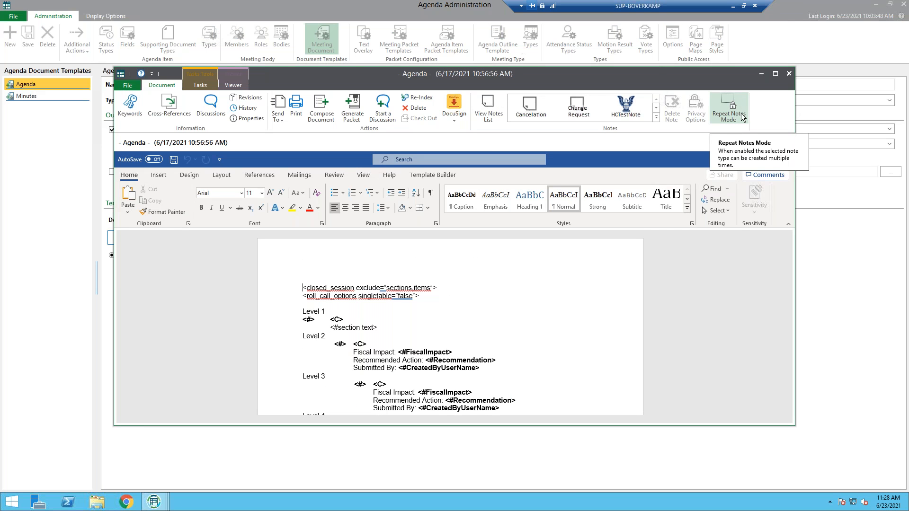
click(788, 74)
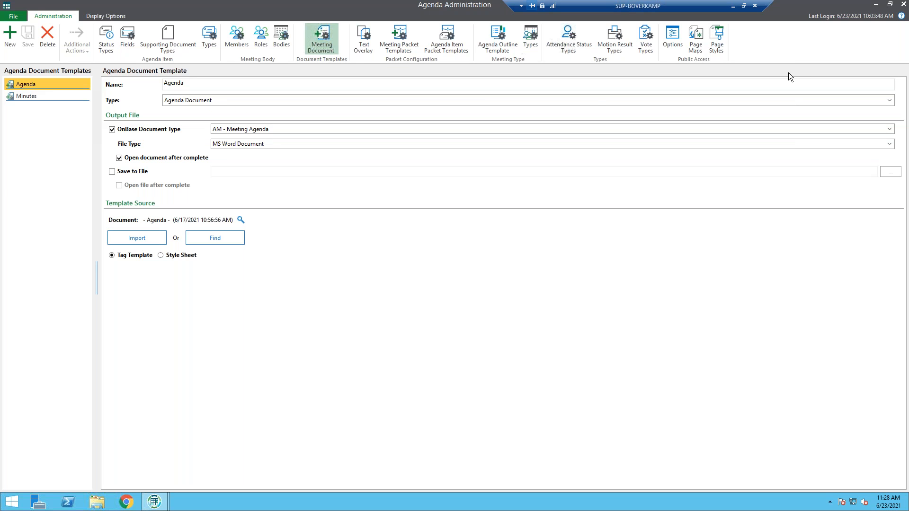
Examine the Meeting Agenda Packet template with its packet type choices and the Agenda Item Packet template
click(404, 49)
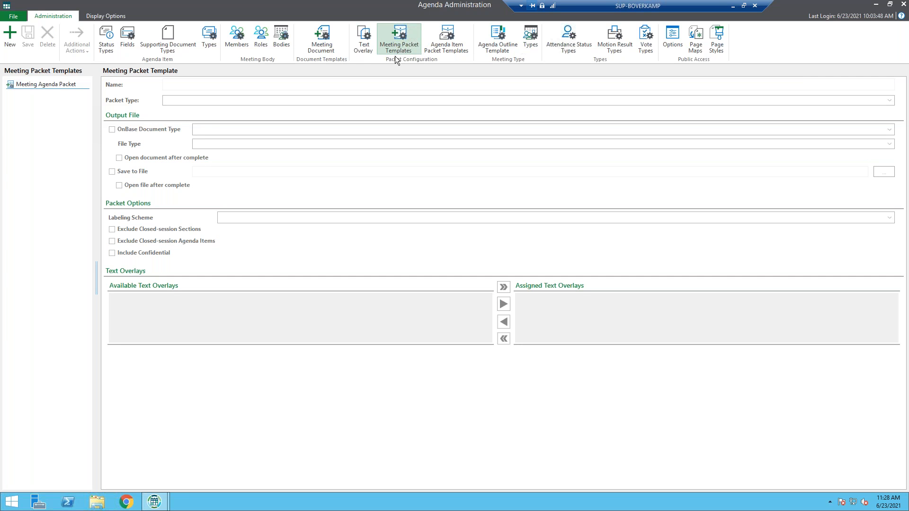
click(55, 83)
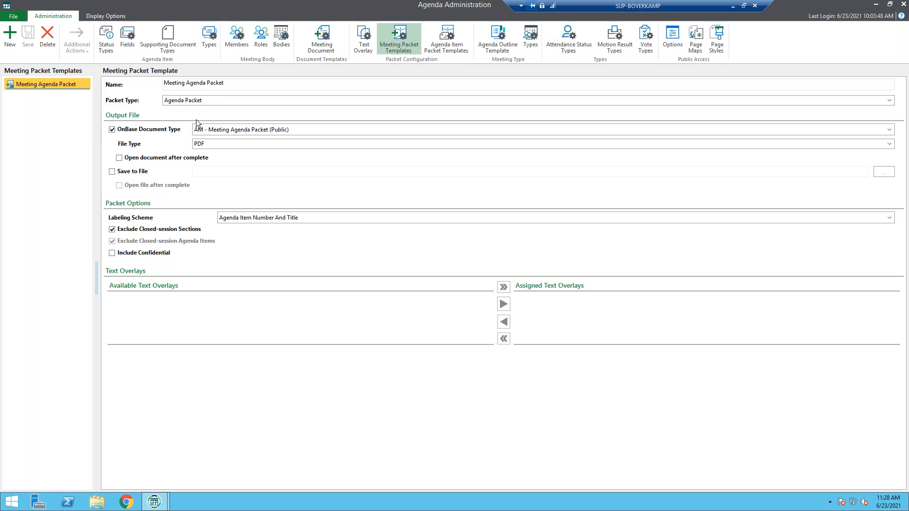
click(217, 102)
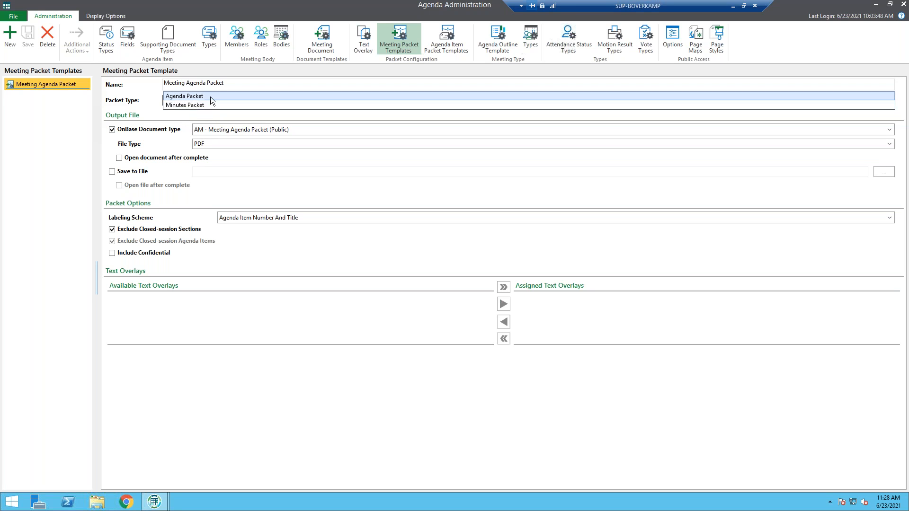
click(446, 40)
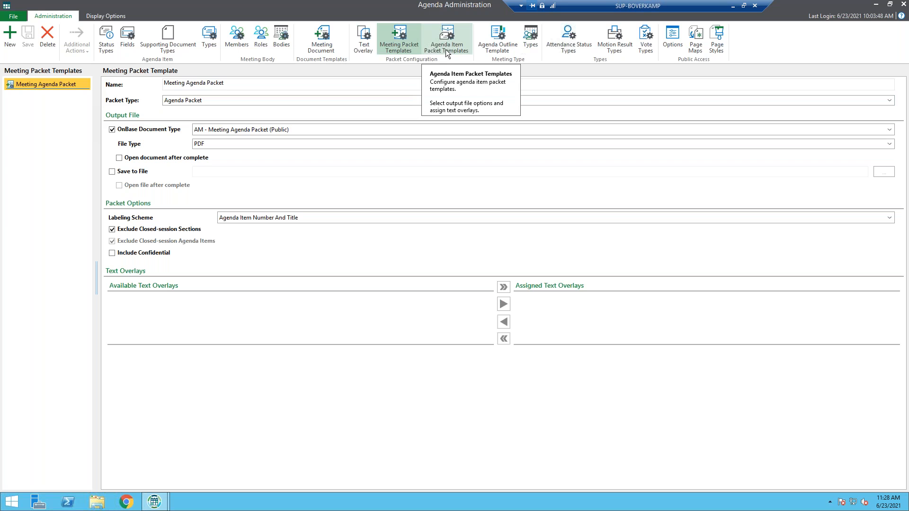
click(445, 49)
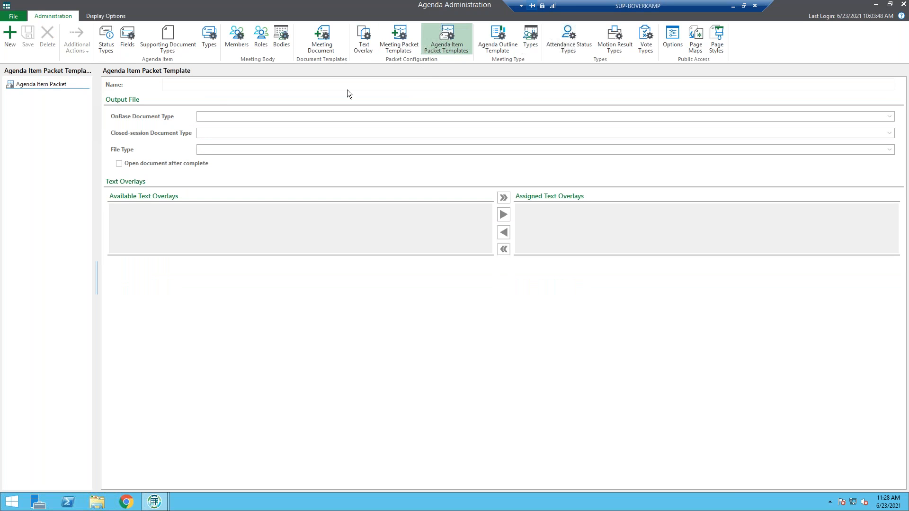
click(70, 83)
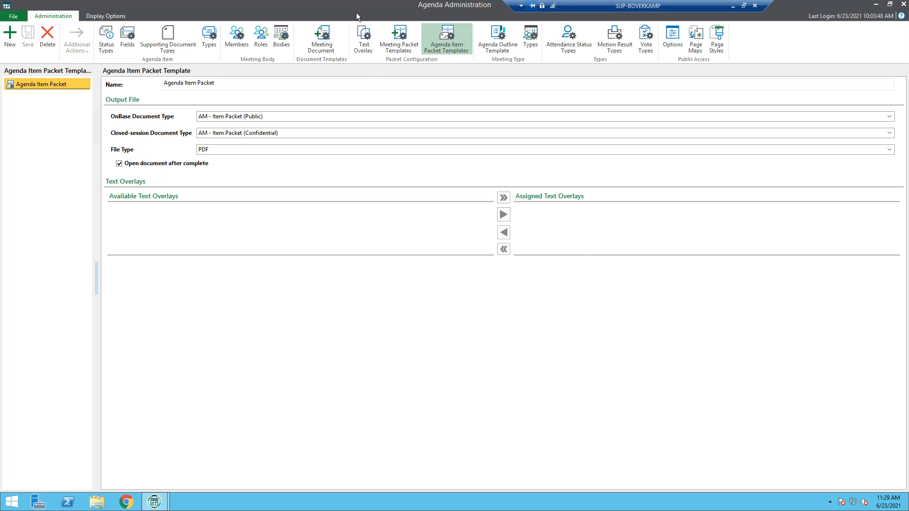
Start a new agenda outline template and name it Focus Group Outline
click(493, 48)
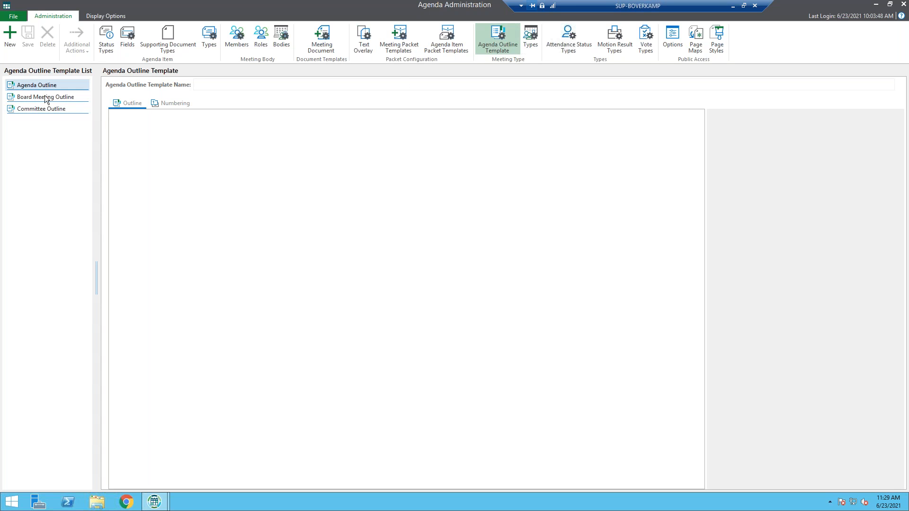
click(10, 36)
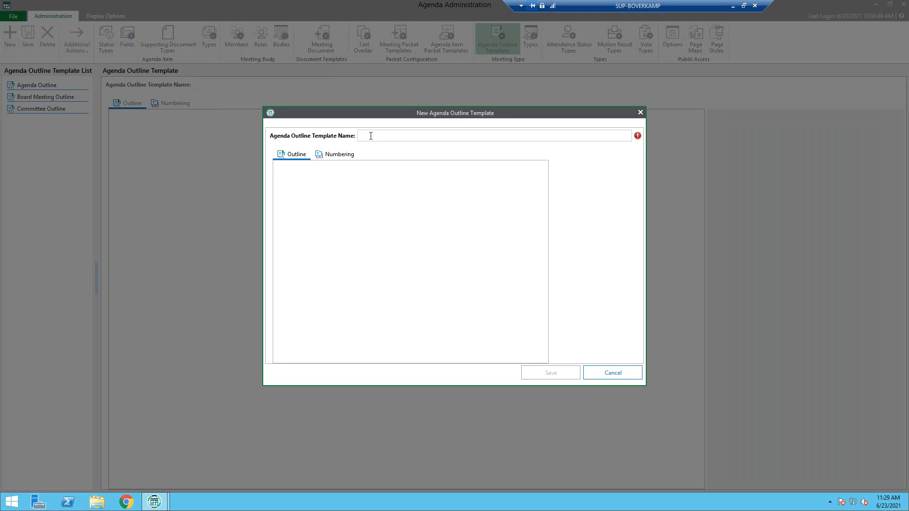
text(Focus Group Agenda)
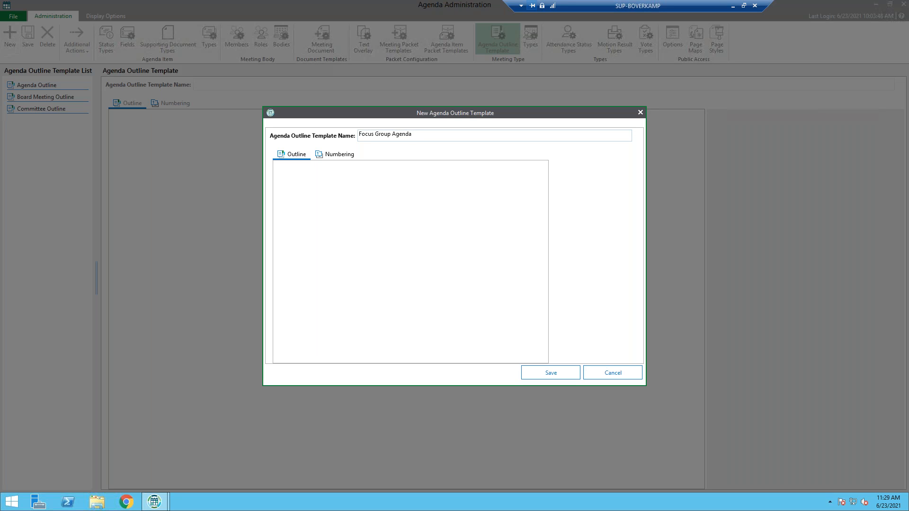
key(BackSpace)
key(BackSpace)
key(BackSpace)
key(BackSpace)
key(BackSpace)
text(Outline)
Add a first section to the outline and name it Roll Call
right_click(325, 178)
click(352, 187)
click(385, 170)
key(BackSpace)
key(BackSpace)
key(BackSpace)
key(BackSpace)
key(BackSpace)
key(BackSpace)
key(BackSpace)
key(BackSpace)
key(BackSpace)
key(BackSpace)
key(BackSpace)
key(BackSpace)
key(BackSpace)
key(BackSpace)
key(BackSpace)
key(BackSpace)
key(BackSpace)
key(BackSpace)
key(BackSpace)
key(BackSpace)
text(Roll Call)
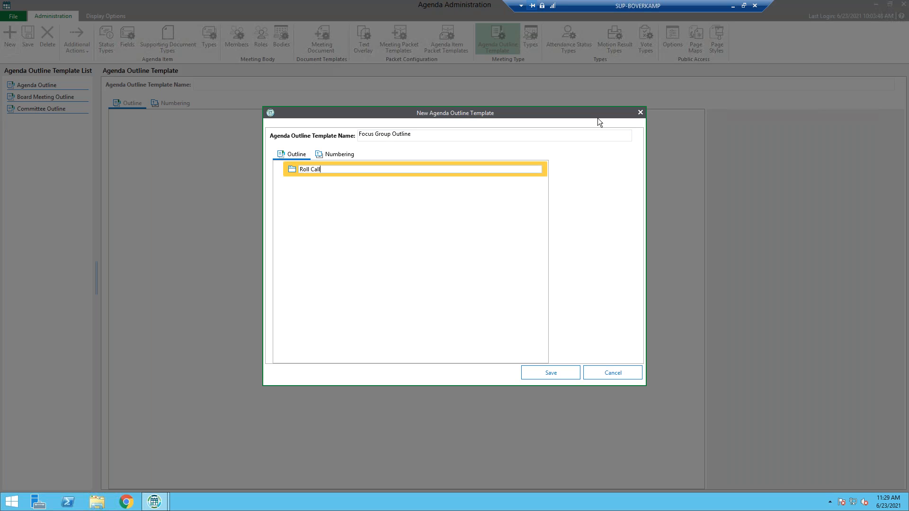
Add a second section below Roll Call and name it Hold Discussion
right_click(372, 193)
click(391, 201)
click(386, 185)
key(BackSpace)
key(BackSpace)
key(BackSpace)
key(BackSpace)
key(BackSpace)
key(BackSpace)
key(BackSpace)
key(BackSpace)
key(BackSpace)
key(BackSpace)
key(BackSpace)
key(BackSpace)
key(BackSpace)
key(BackSpace)
key(BackSpace)
key(BackSpace)
key(BackSpace)
key(BackSpace)
key(BackSpace)
key(BackSpace)
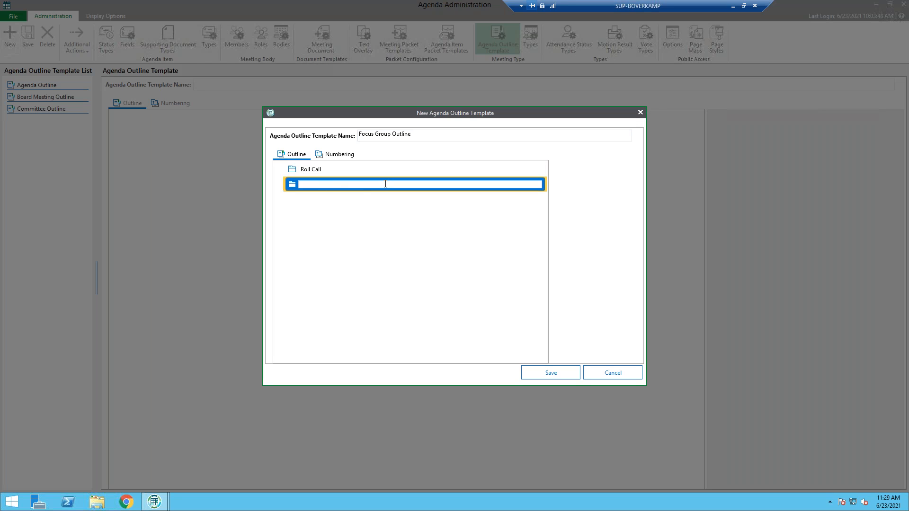
text(Hold Discussion)
key(Return)
Add a subsection under Hold Discussion in the outline and name it Votes
right_click(380, 203)
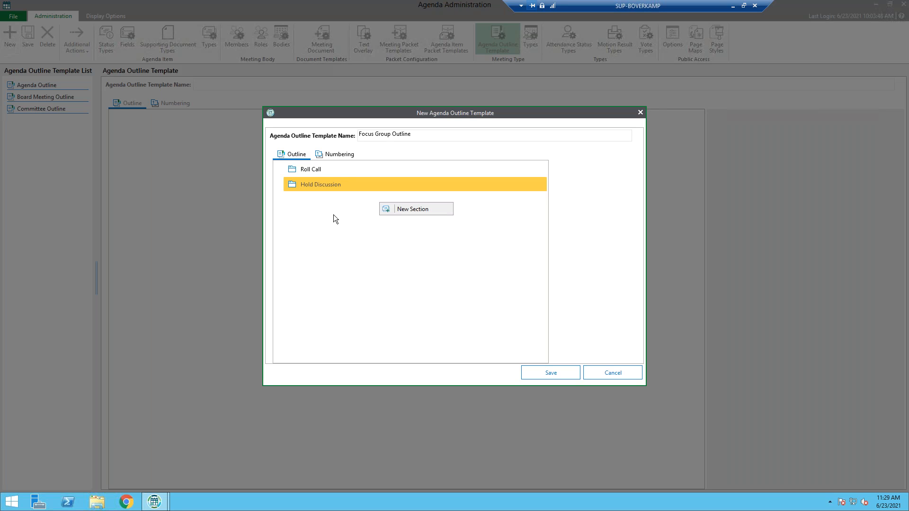
click(311, 183)
right_click(313, 183)
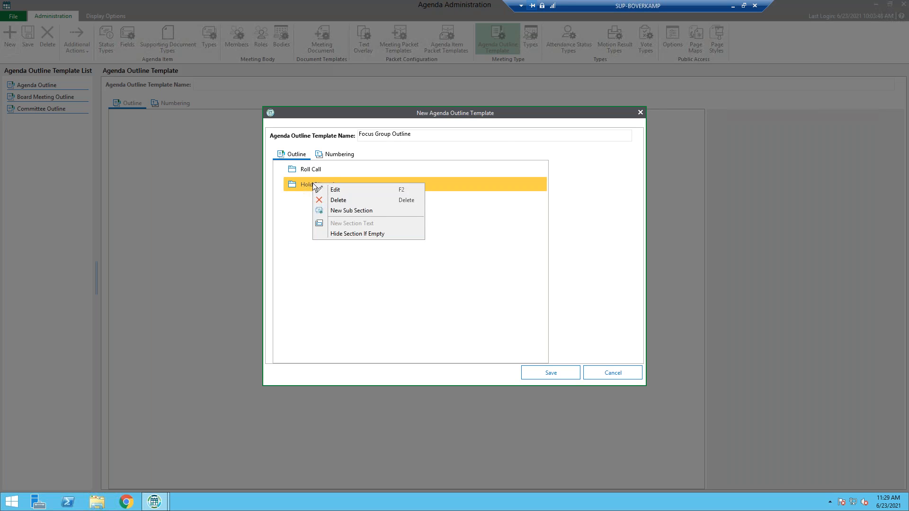
click(365, 211)
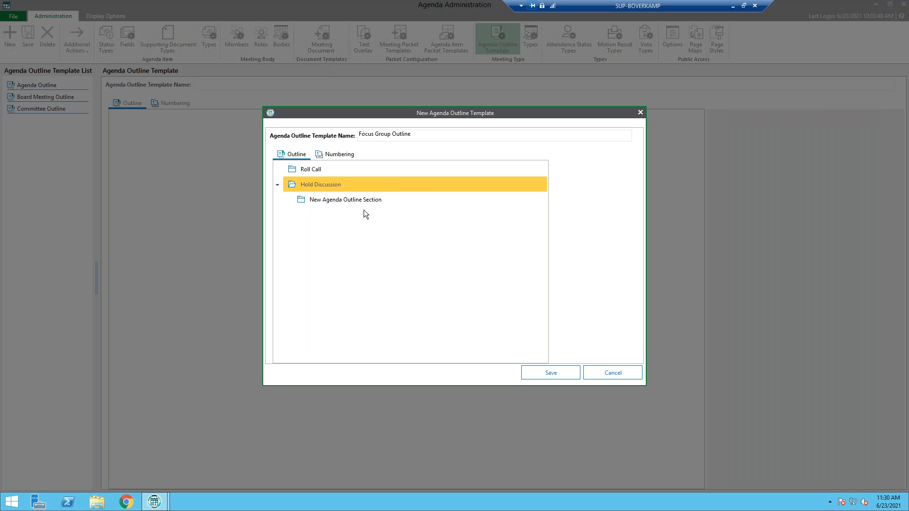
click(331, 199)
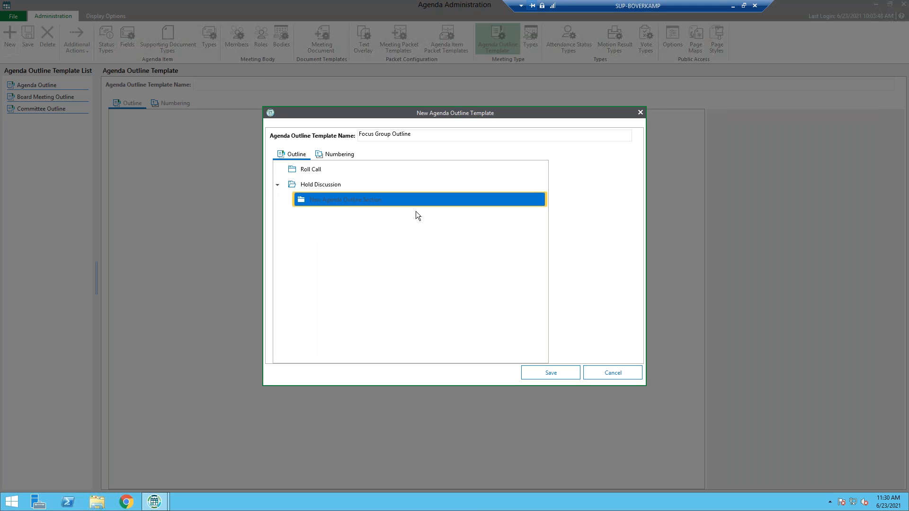
right_click(371, 197)
click(385, 204)
key(End)
key(BackSpace)
key(BackSpace)
key(BackSpace)
key(BackSpace)
key(BackSpace)
key(BackSpace)
key(BackSpace)
key(BackSpace)
key(BackSpace)
key(BackSpace)
key(BackSpace)
key(BackSpace)
key(BackSpace)
key(BackSpace)
key(BackSpace)
key(BackSpace)
key(BackSpace)
key(BackSpace)
key(BackSpace)
key(BackSpace)
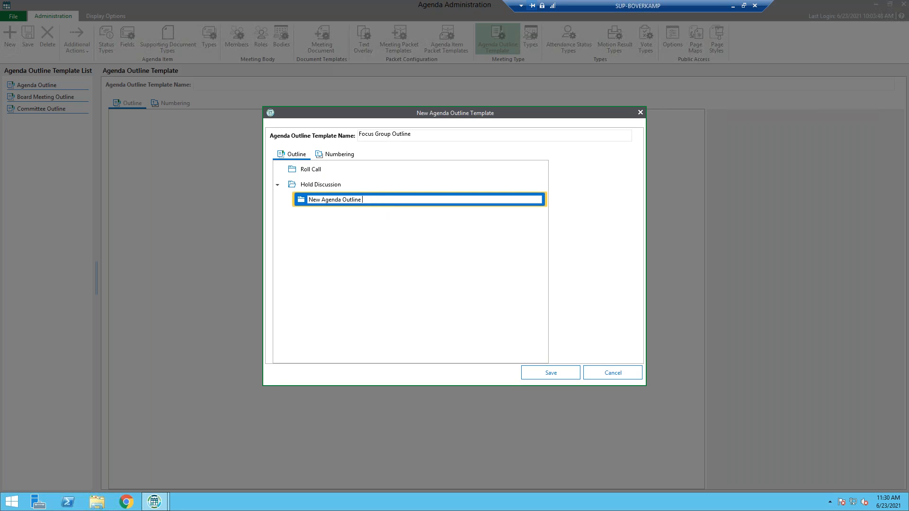
text(Votes)
key(Return)
Add a third top-level section at the end of the outline and name it Adjourn Meeting
right_click(300, 215)
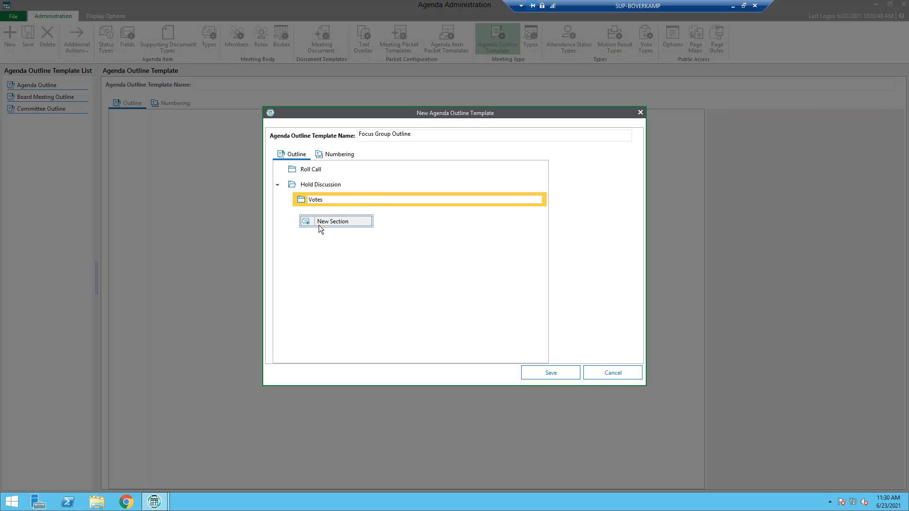
click(320, 225)
click(374, 215)
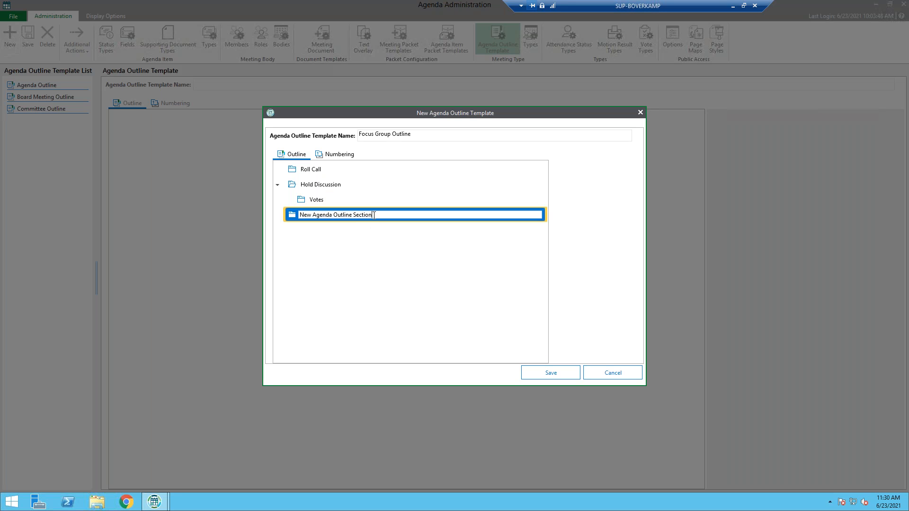
key(BackSpace)
key(BackSpace)
key(BackSpace)
key(BackSpace)
key(BackSpace)
key(BackSpace)
key(BackSpace)
key(BackSpace)
key(BackSpace)
key(BackSpace)
key(BackSpace)
key(BackSpace)
key(BackSpace)
key(BackSpace)
key(BackSpace)
key(BackSpace)
key(BackSpace)
key(BackSpace)
key(BackSpace)
key(BackSpace)
text(Adjourn Meeting)
key(Return)
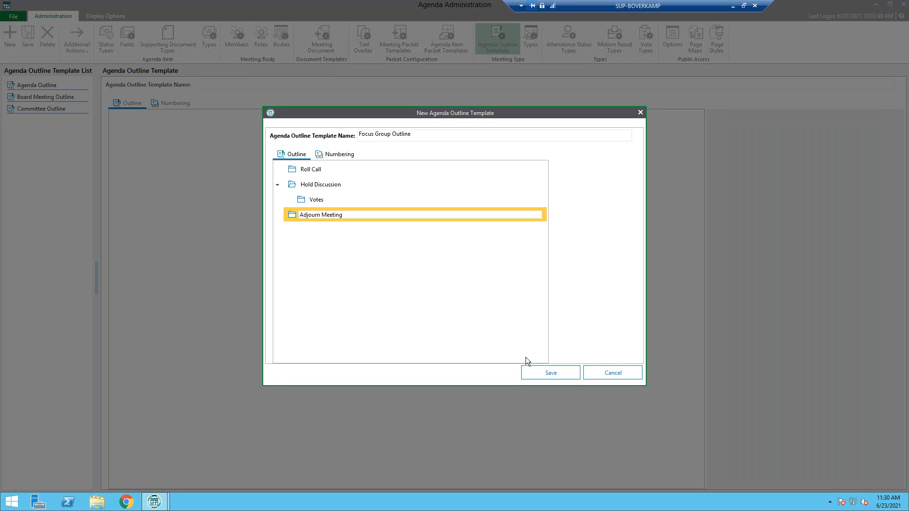
Add two numbering levels to the outline, using format I, II, III for level 1 and i, ii, iii for level 2
click(334, 155)
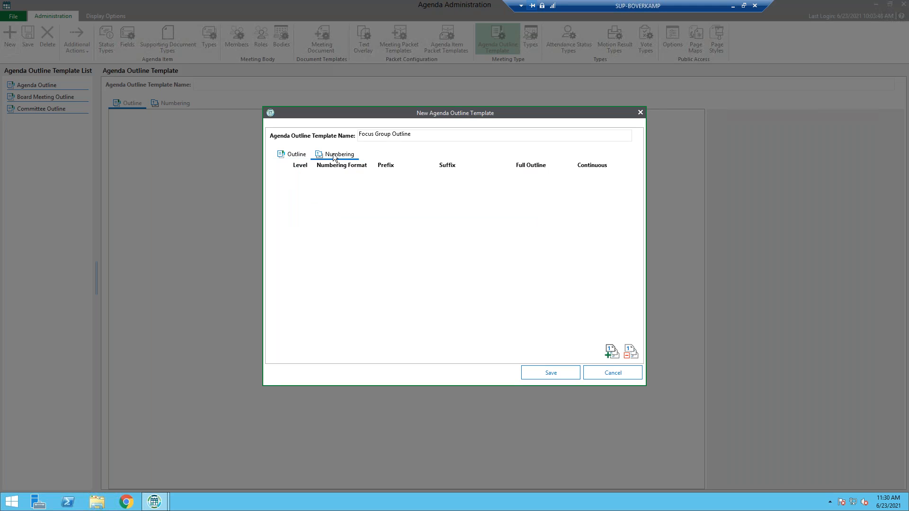
click(611, 351)
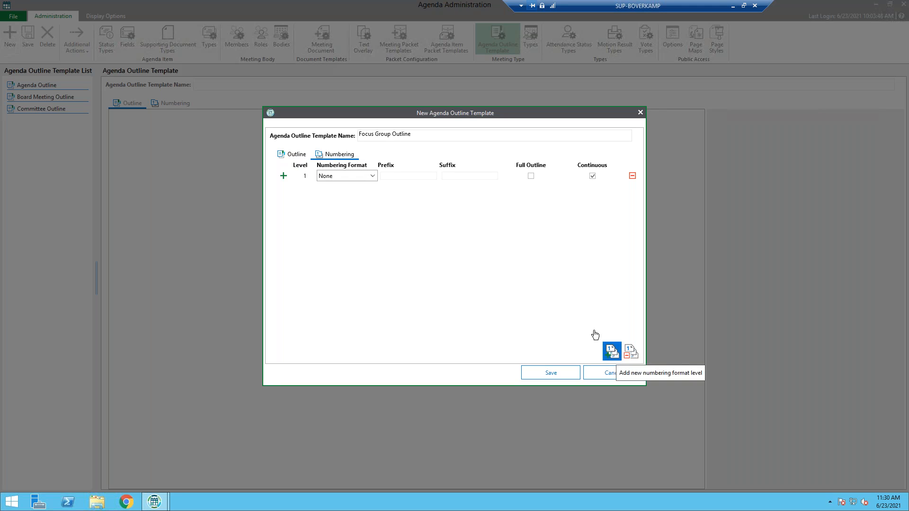
click(350, 178)
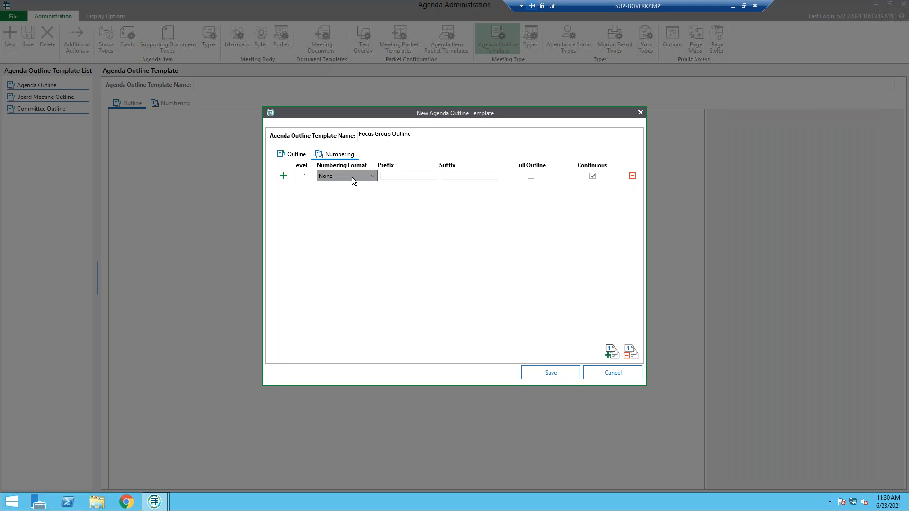
click(326, 189)
click(286, 178)
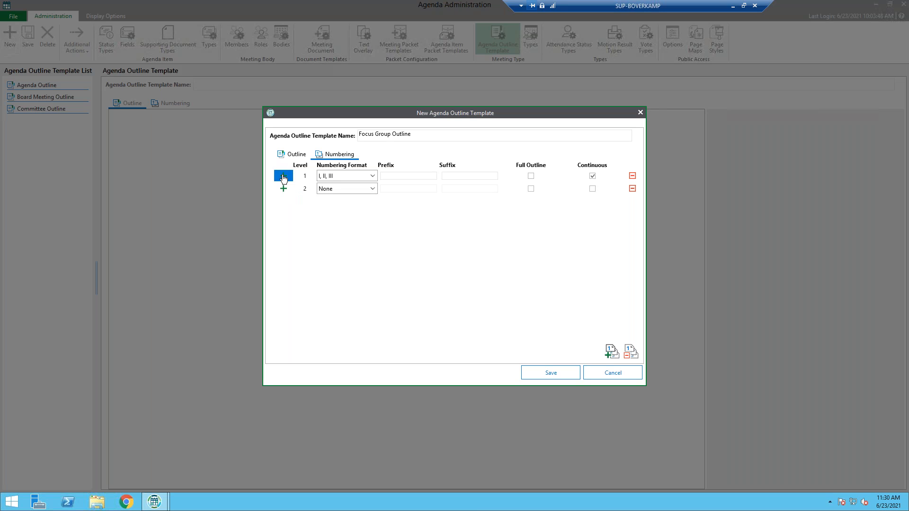
click(373, 188)
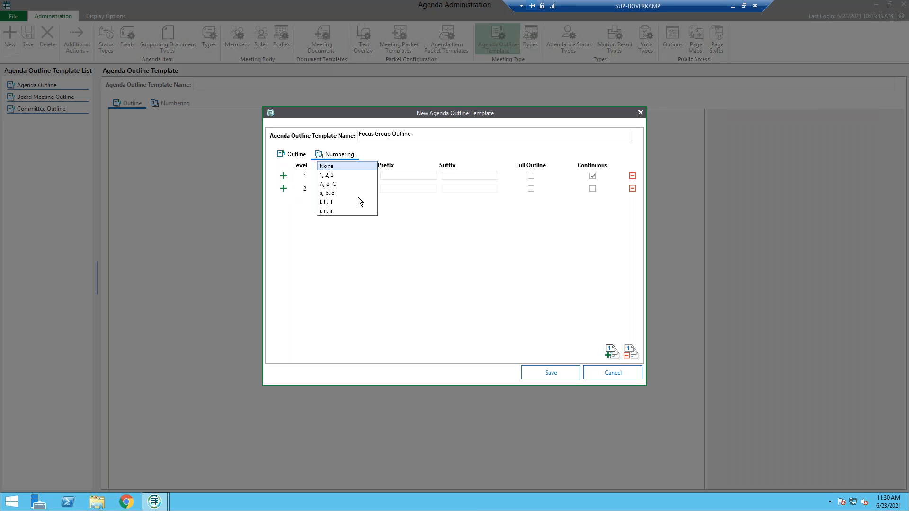
click(332, 213)
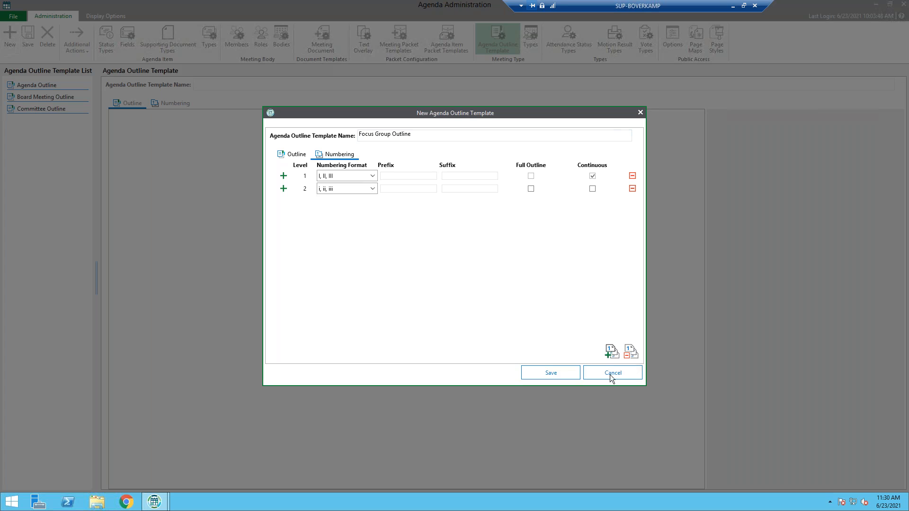
Save the Focus Group Outline template and check its nested sections and numbering levels
click(553, 374)
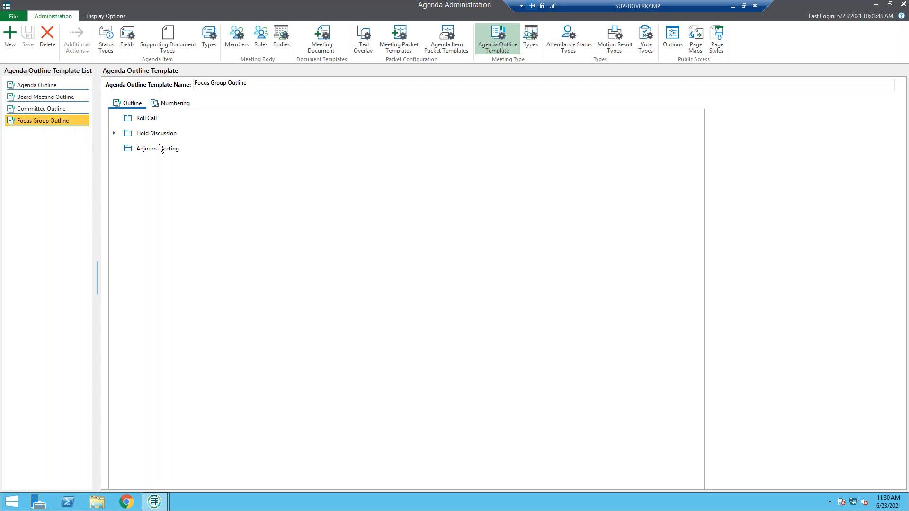
click(114, 133)
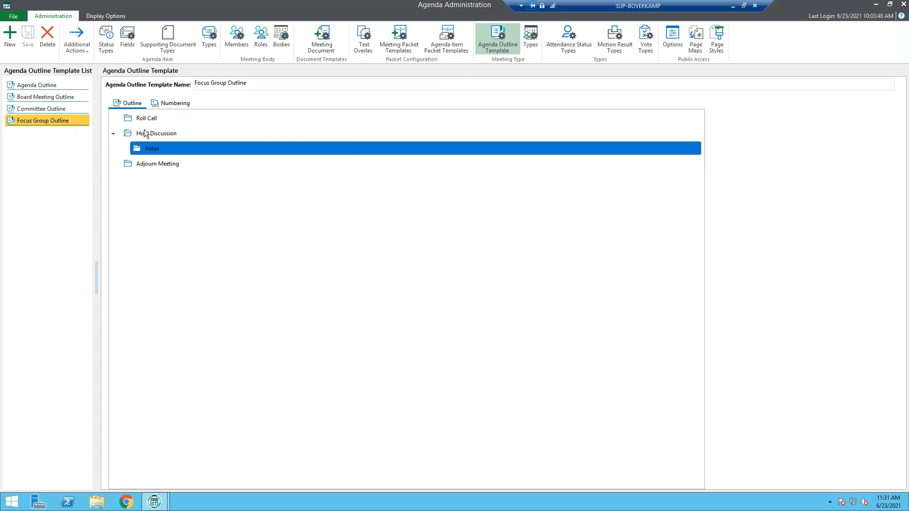
click(180, 104)
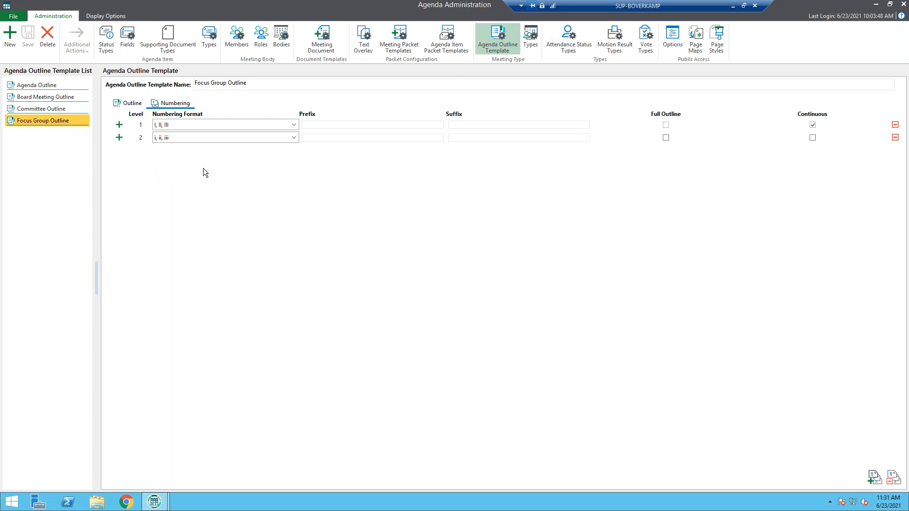
click(135, 105)
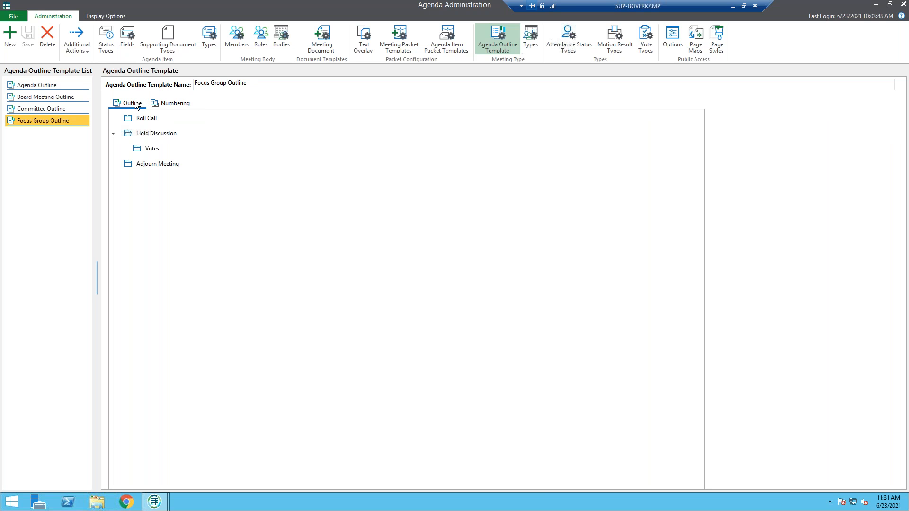
Start a new meeting type with Focus Group Meeting Type as both its name and its public display name
click(538, 38)
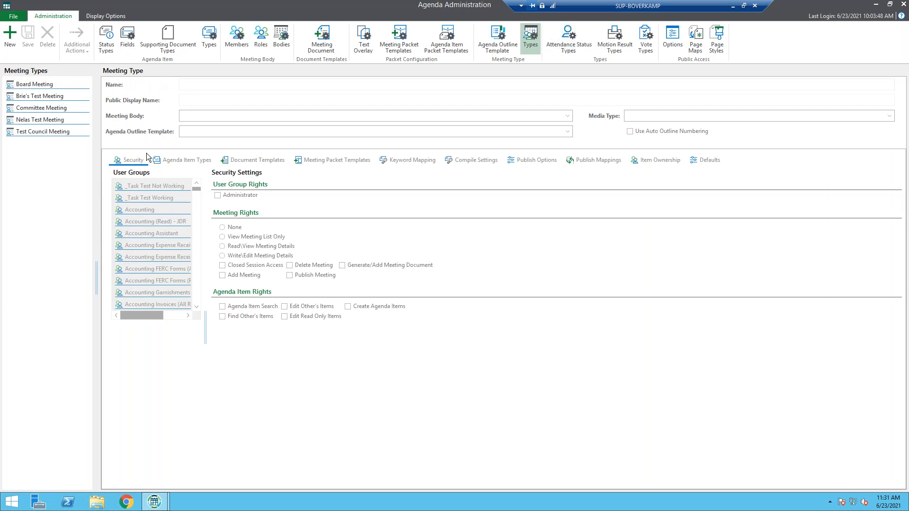
click(10, 37)
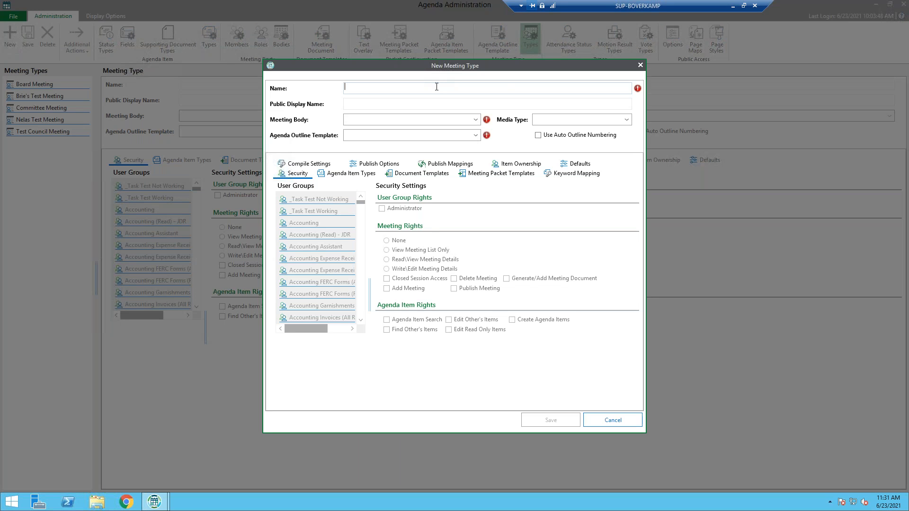
text(Focus Group m,)
key(BackSpace)
text(Meeting Type)
key(Tab)
text(Focus Group Meeting Type)
Assign Focus Group Body and the Focus Group Outline template to the new meeting type and save it
click(474, 120)
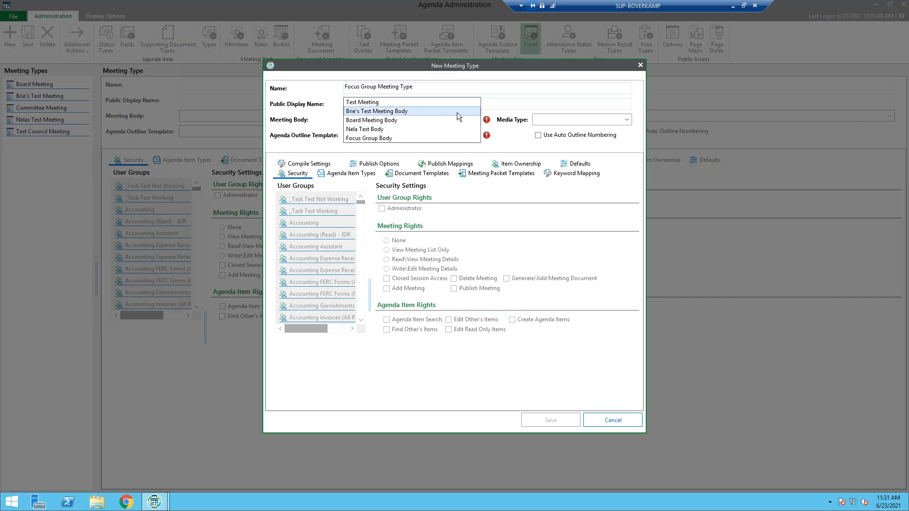
click(379, 138)
click(380, 137)
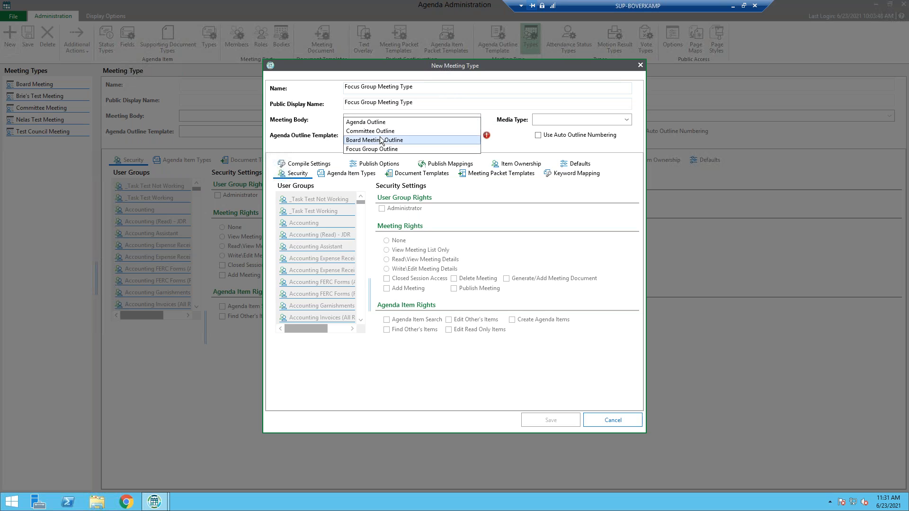
click(386, 149)
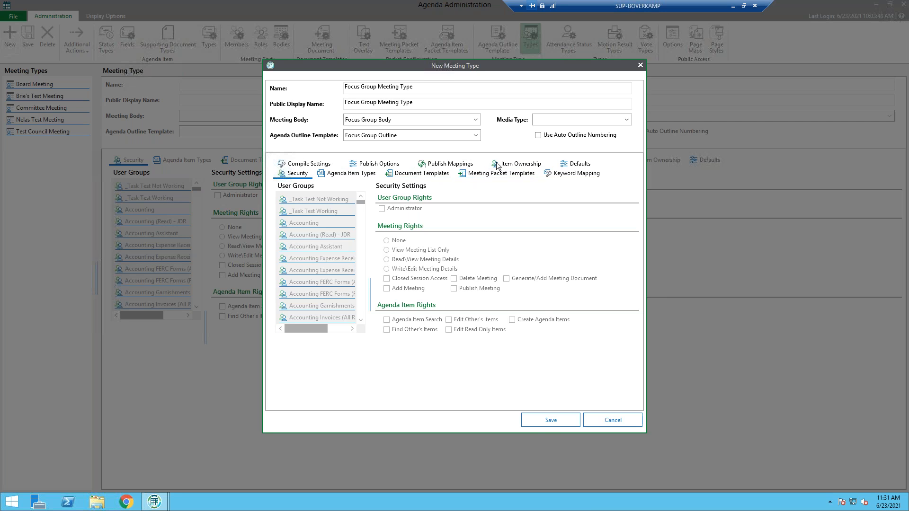
click(547, 426)
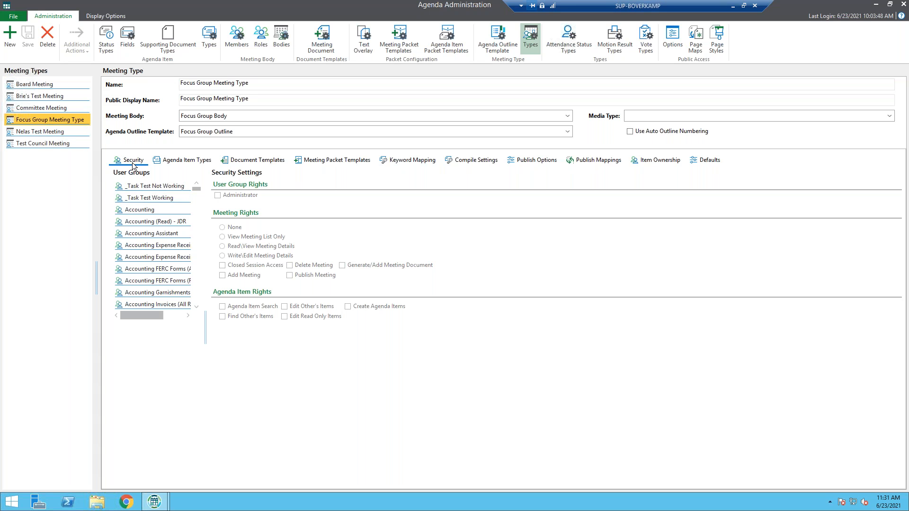
Grant the MANAGER user group Administrator rights on the Focus Group Meeting Type
scroll(152, 206, down, 1)
scroll(154, 210, down, 1)
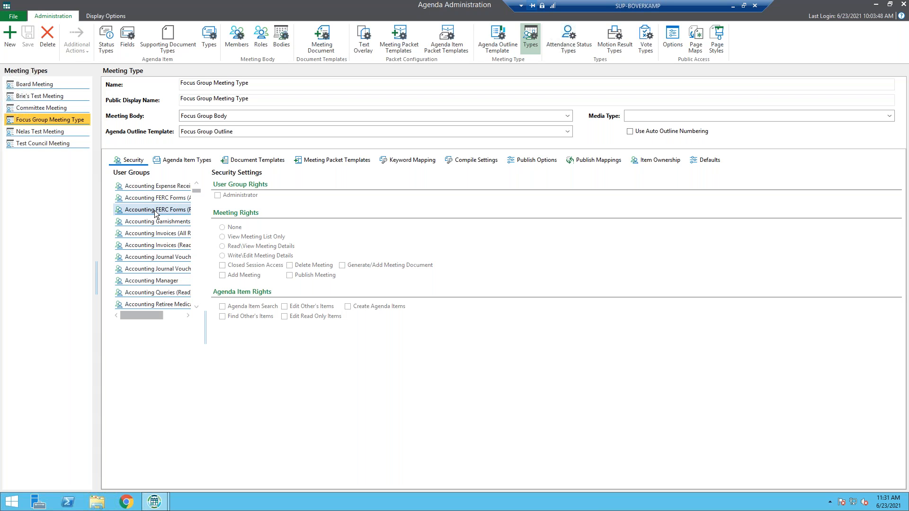
scroll(161, 222, down, 5)
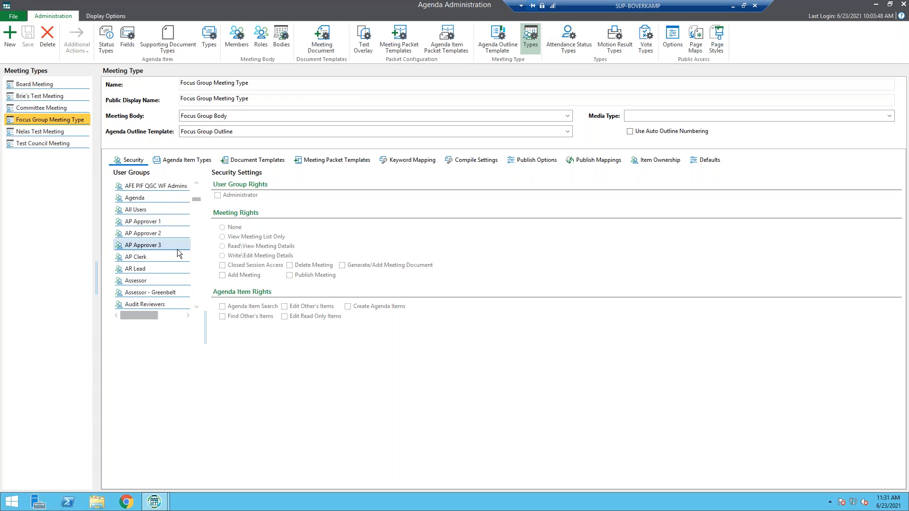
scroll(175, 251, down, 10)
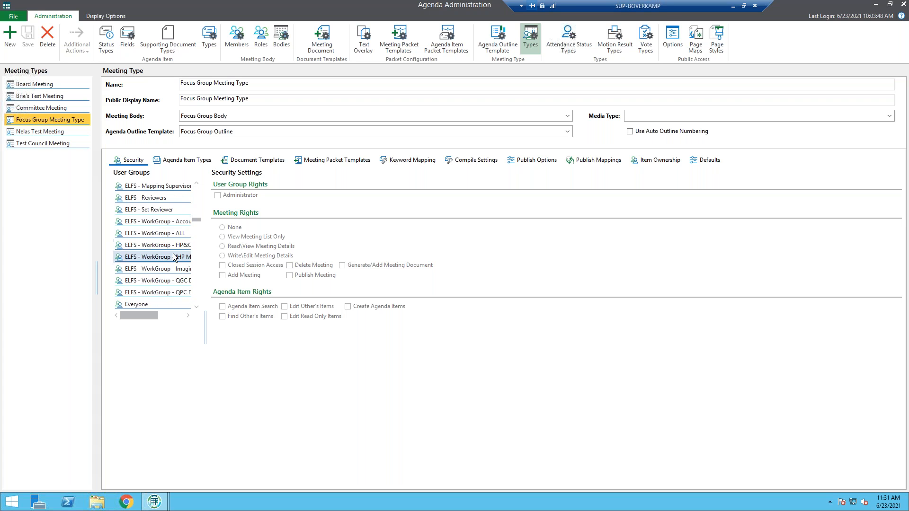
scroll(174, 256, down, 10)
scroll(172, 253, up, 2)
click(132, 280)
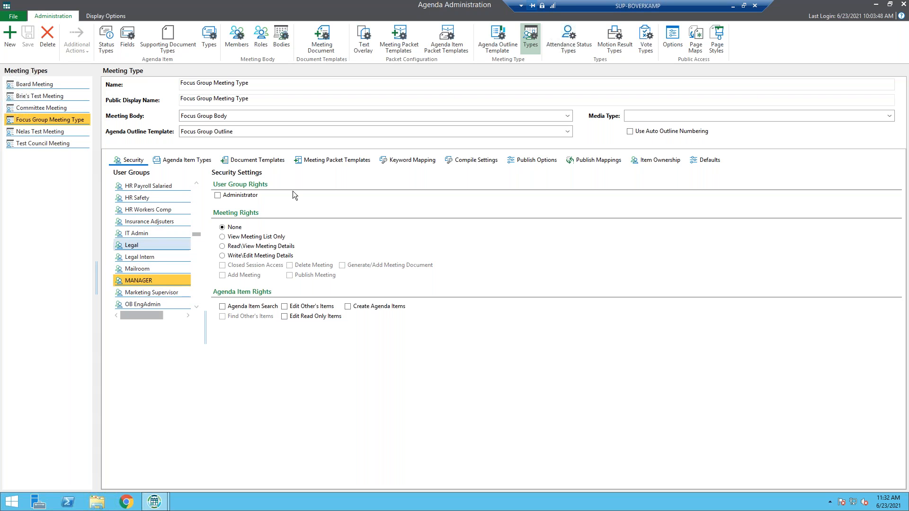
click(218, 196)
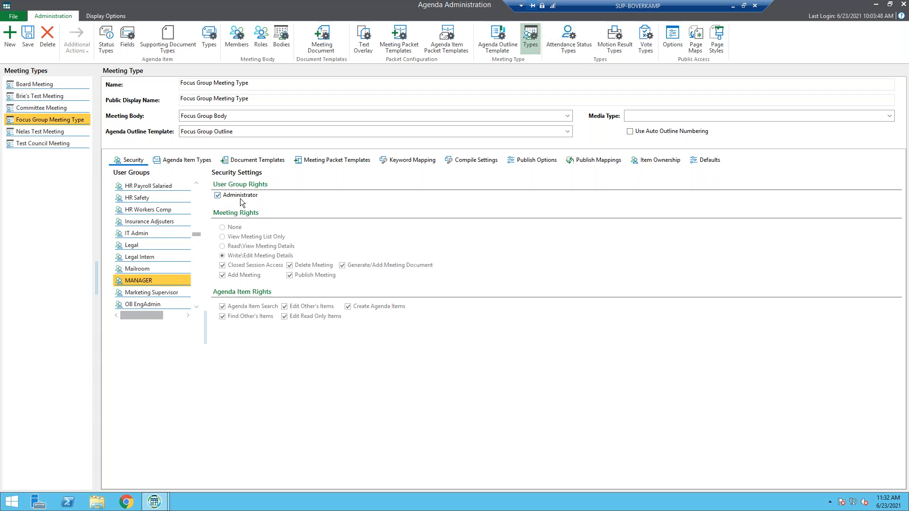
Assign the Focus Group Item Type and the Agenda Document - Agenda template to the Focus Group Meeting Type
click(183, 161)
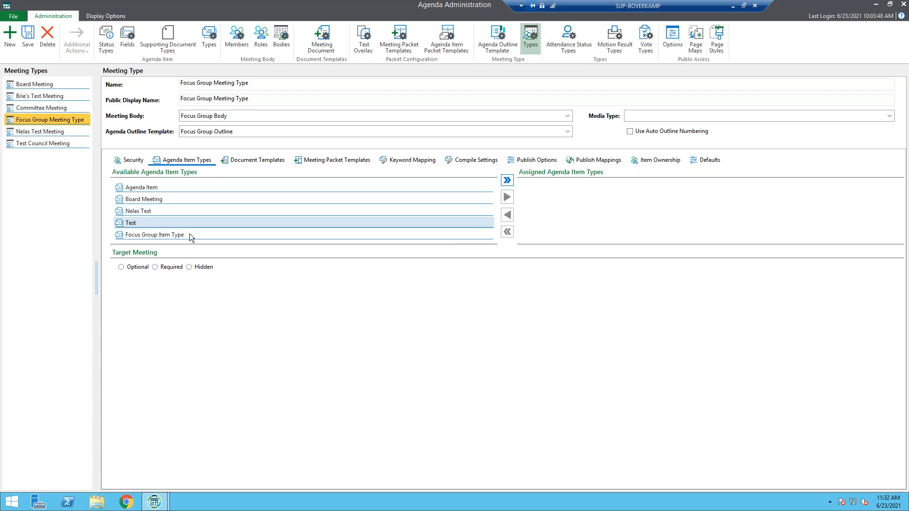
double_click(172, 235)
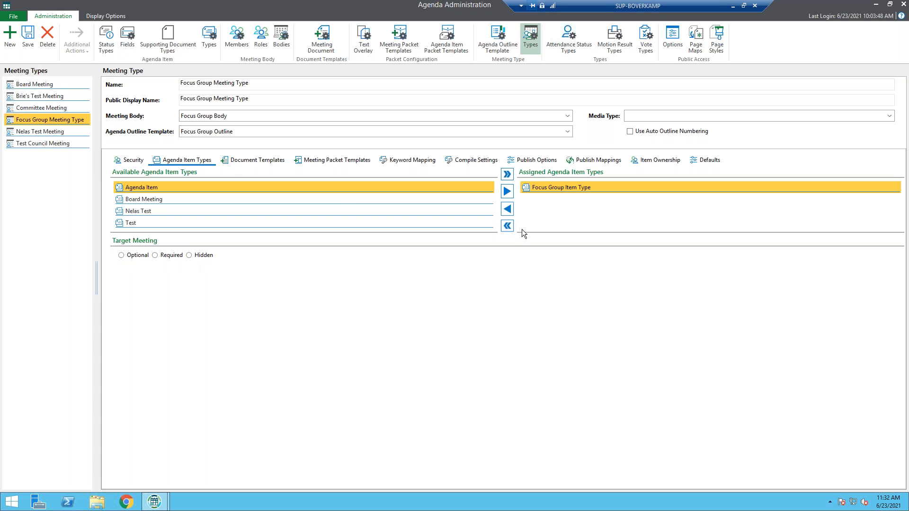
click(249, 161)
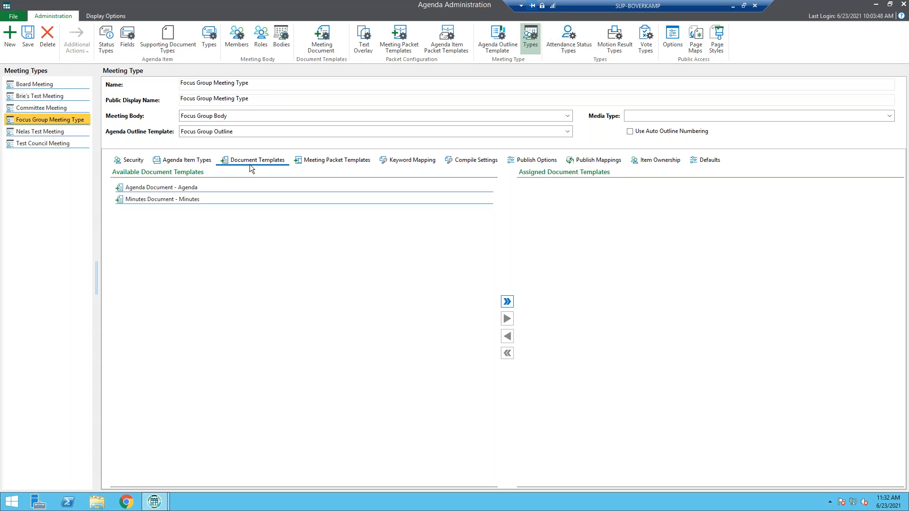
double_click(141, 187)
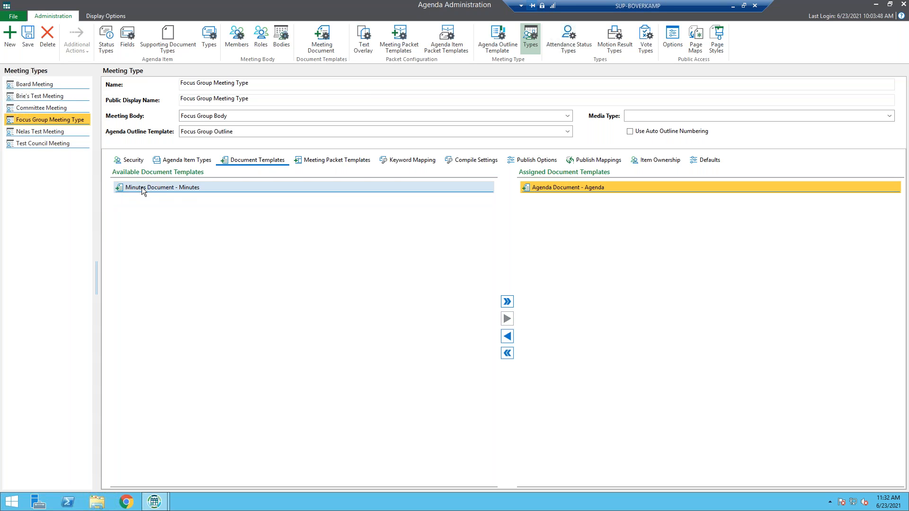
Assign the Agenda Item Packet template to the Focus Group Meeting Type, review its remaining settings and save the changes
click(352, 161)
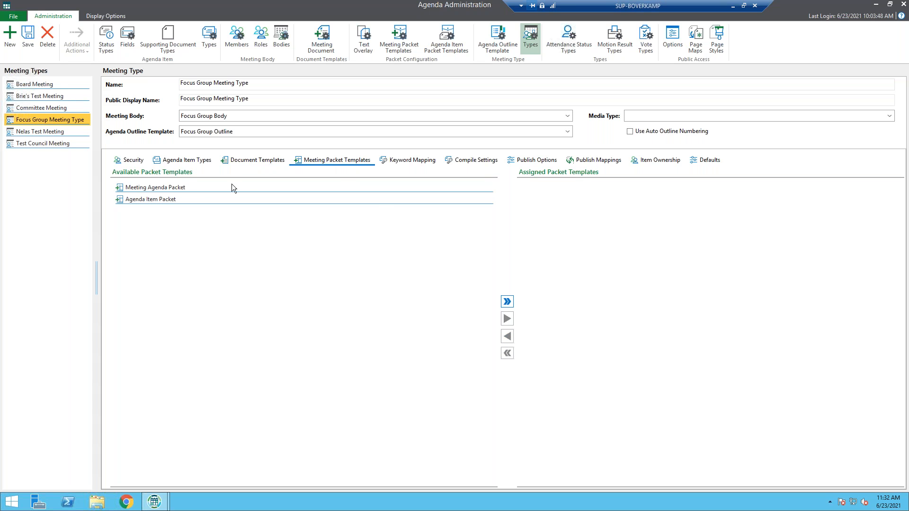
double_click(158, 197)
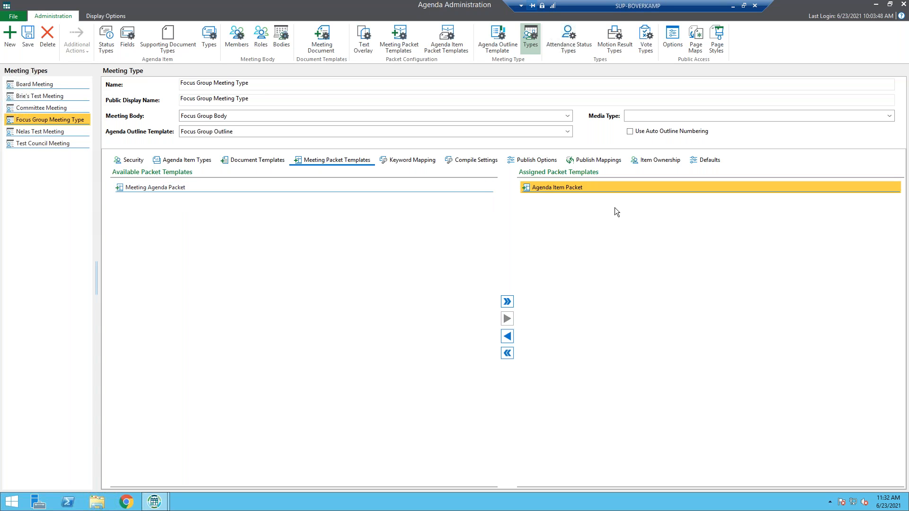
click(433, 159)
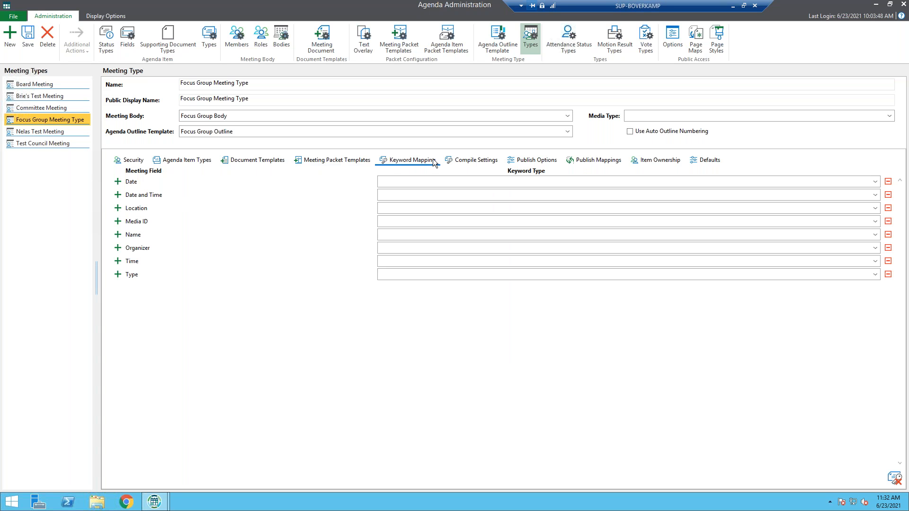
click(485, 163)
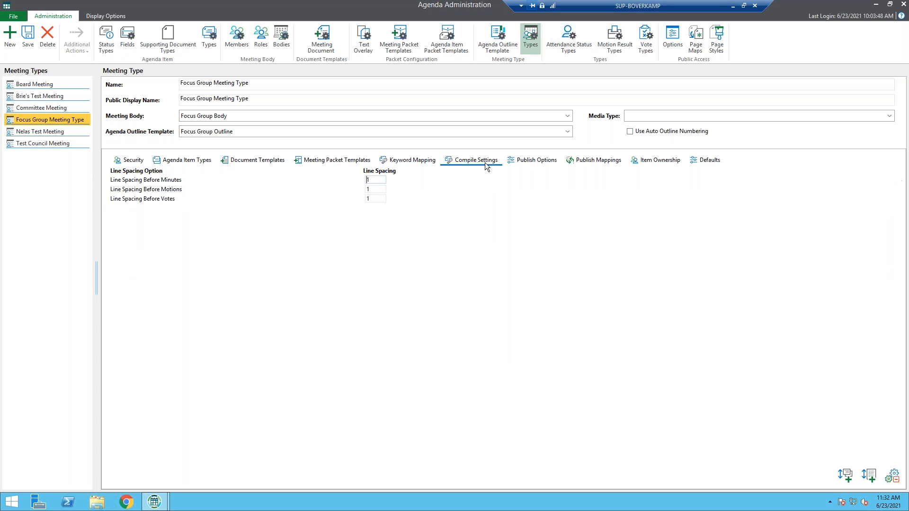
click(557, 163)
click(612, 161)
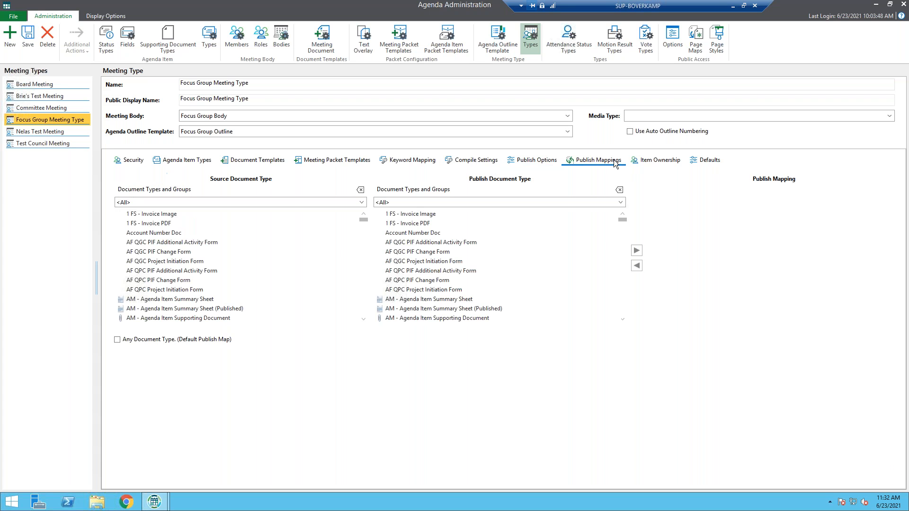
click(663, 160)
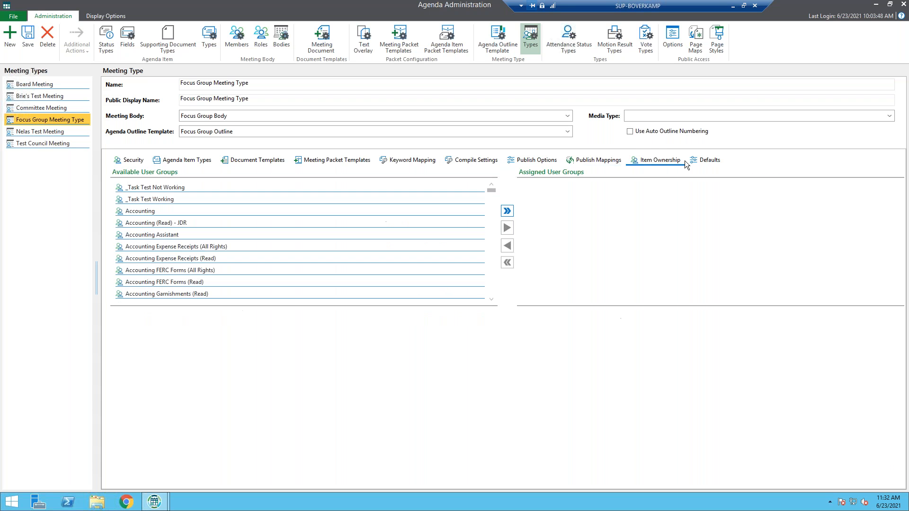
click(711, 162)
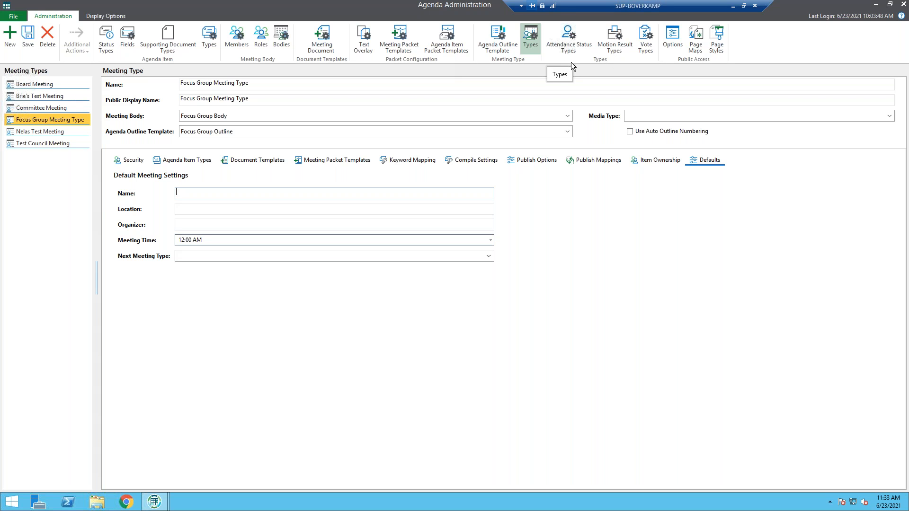
click(569, 48)
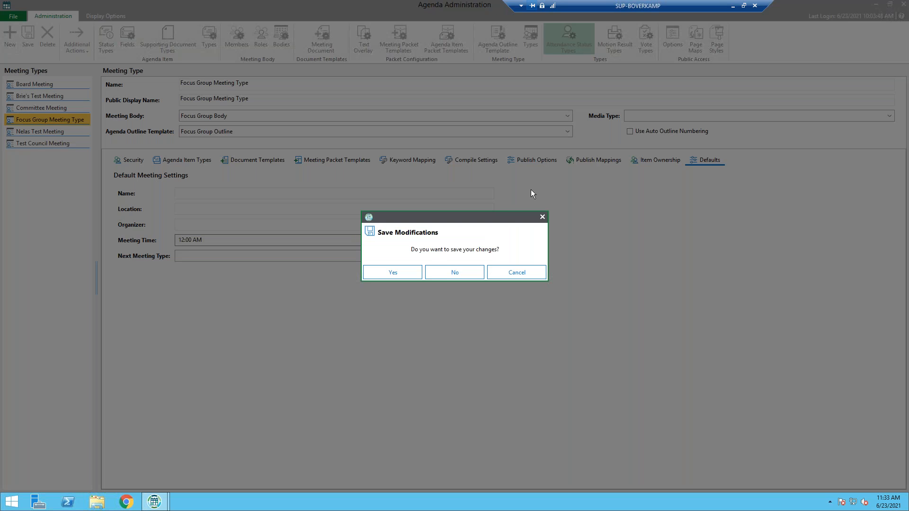
click(395, 274)
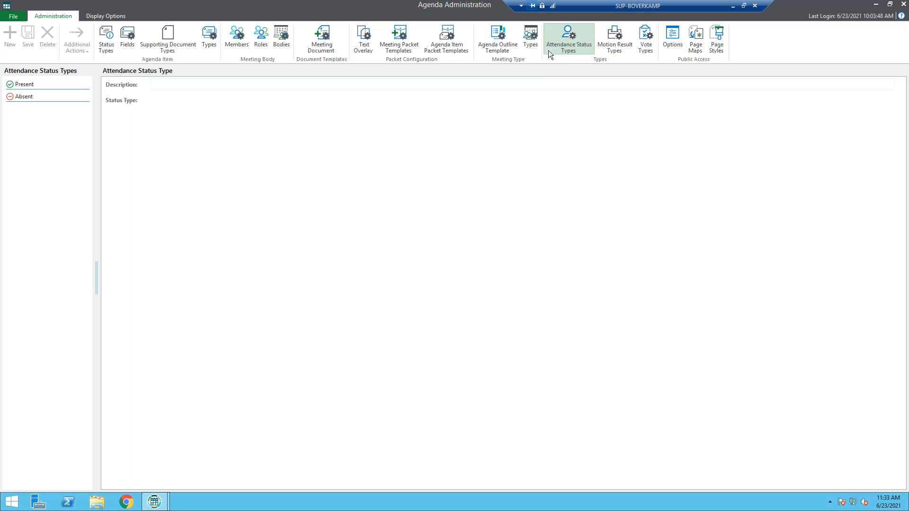
Review the saved Focus Group Meeting Type's security, and examine the attendance status, motion result and vote types
click(531, 38)
click(73, 123)
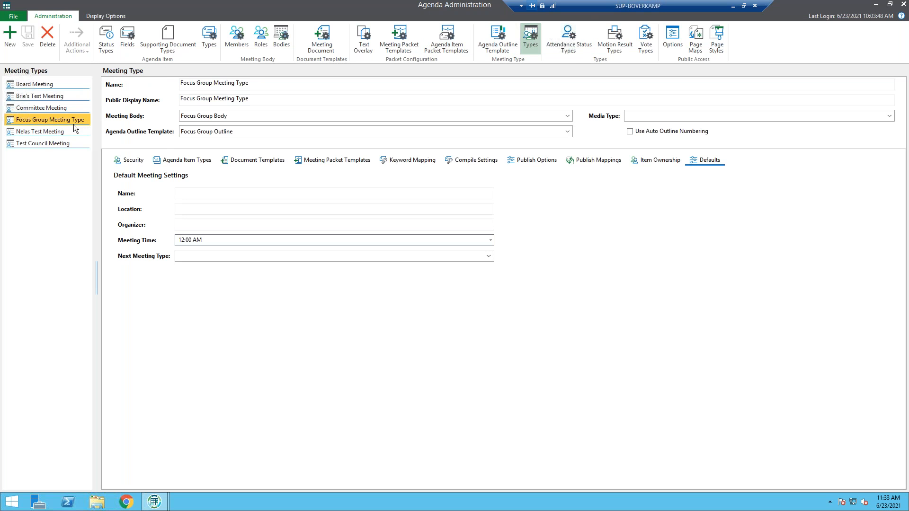
click(138, 161)
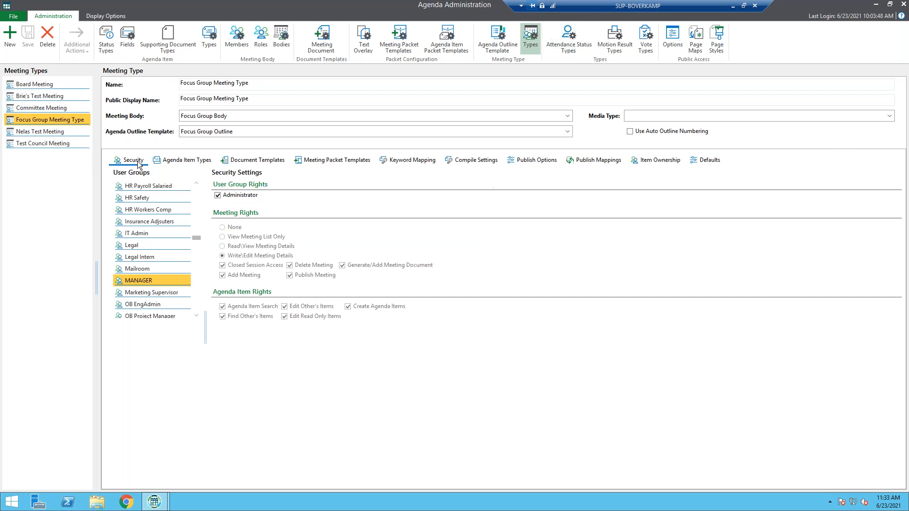
click(179, 166)
click(561, 47)
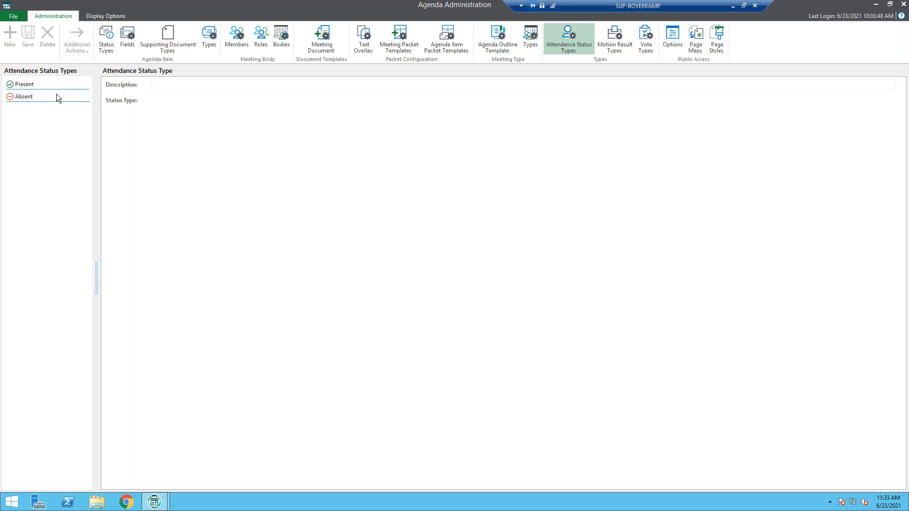
click(615, 42)
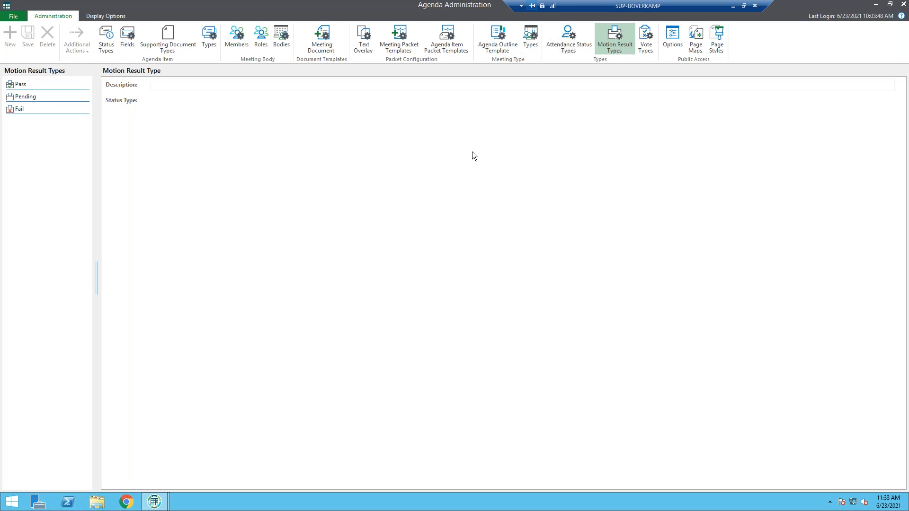
click(645, 47)
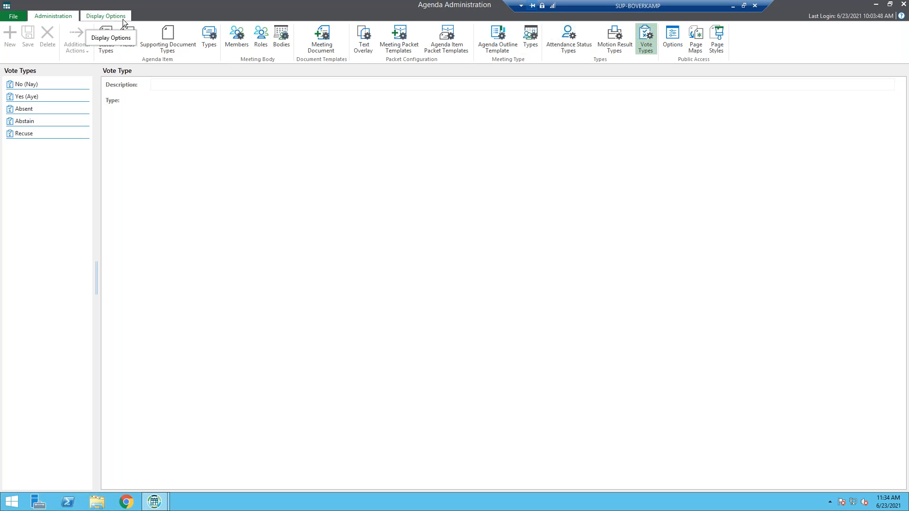
Hide the Abstain and Recuse vote choices in the voting client display options and make both visible again
click(105, 17)
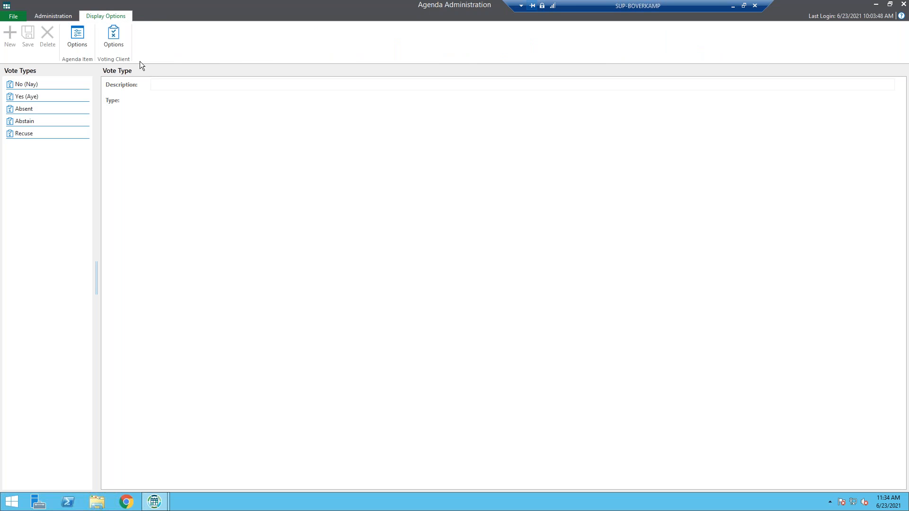
click(121, 38)
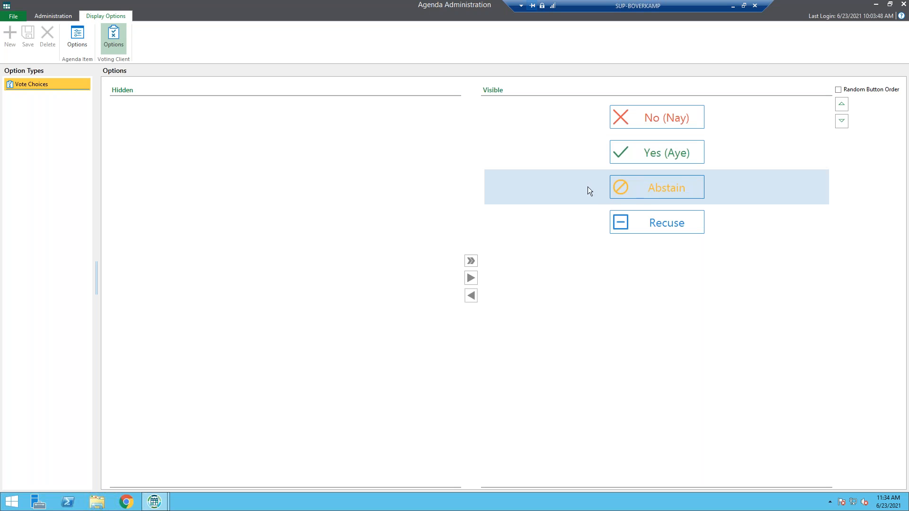
double_click(661, 187)
double_click(678, 194)
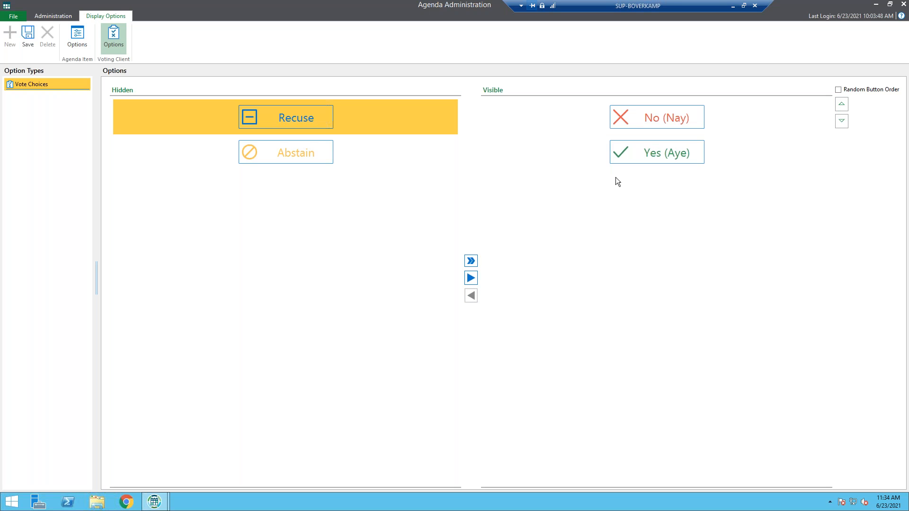
double_click(313, 112)
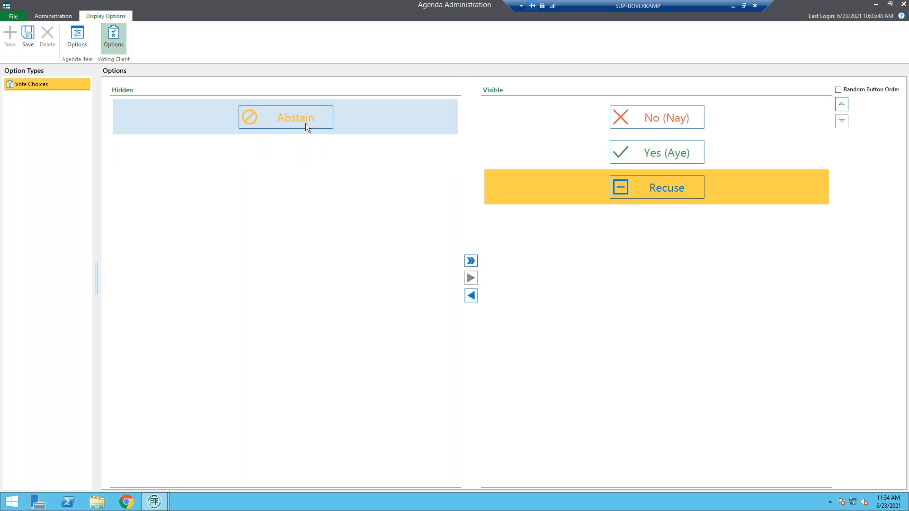
double_click(305, 122)
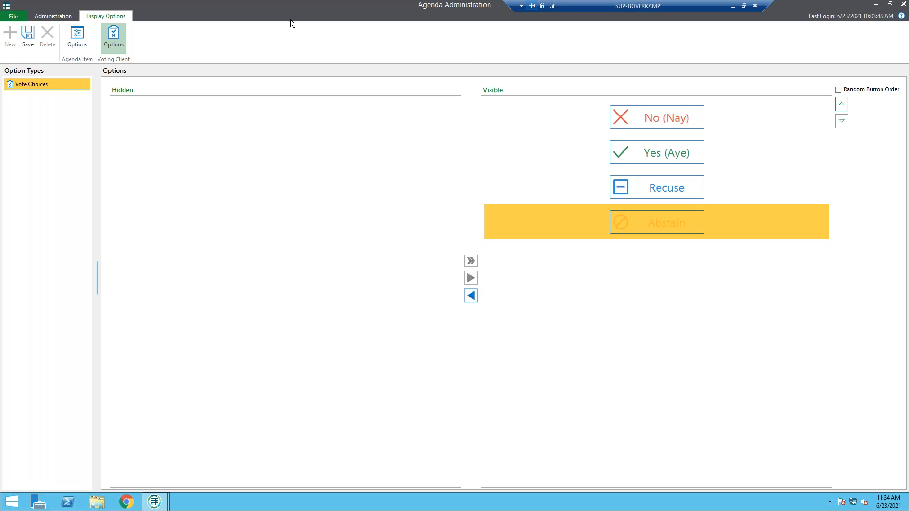
Examine the public access options, page maps and page styles
click(60, 18)
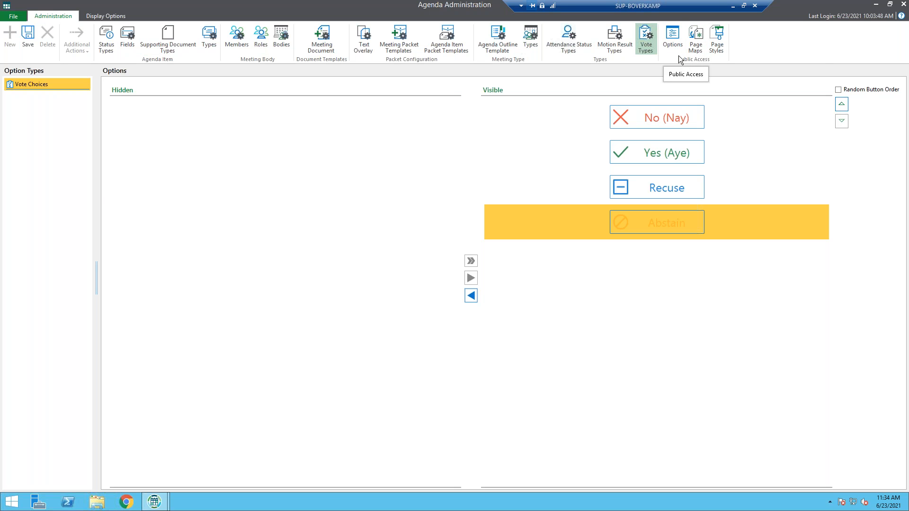
click(671, 44)
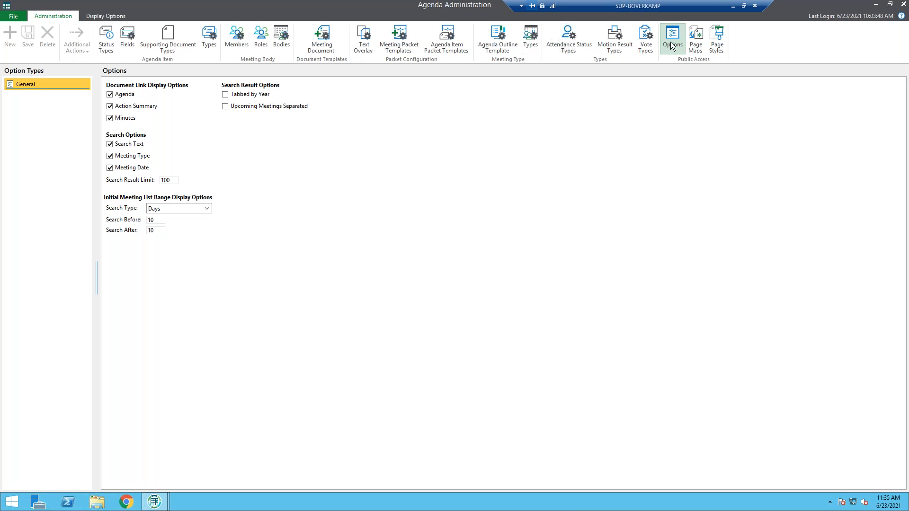
click(695, 48)
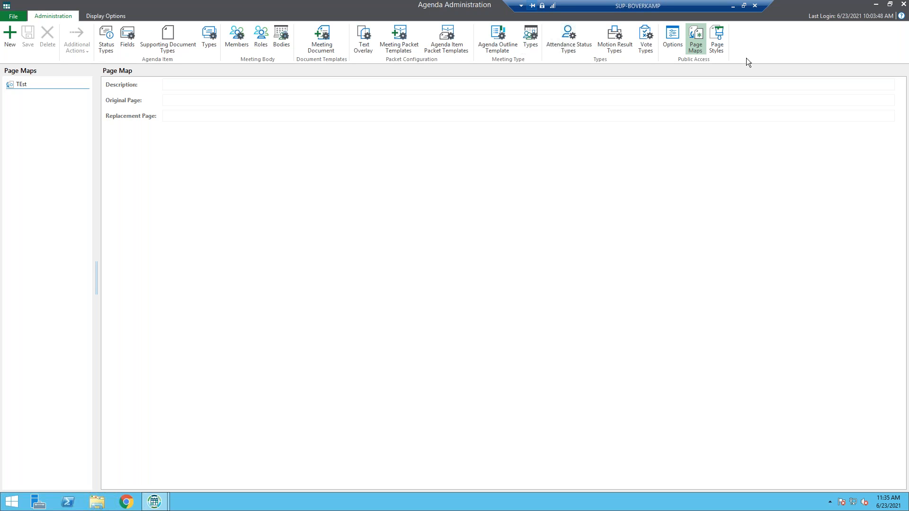
click(723, 49)
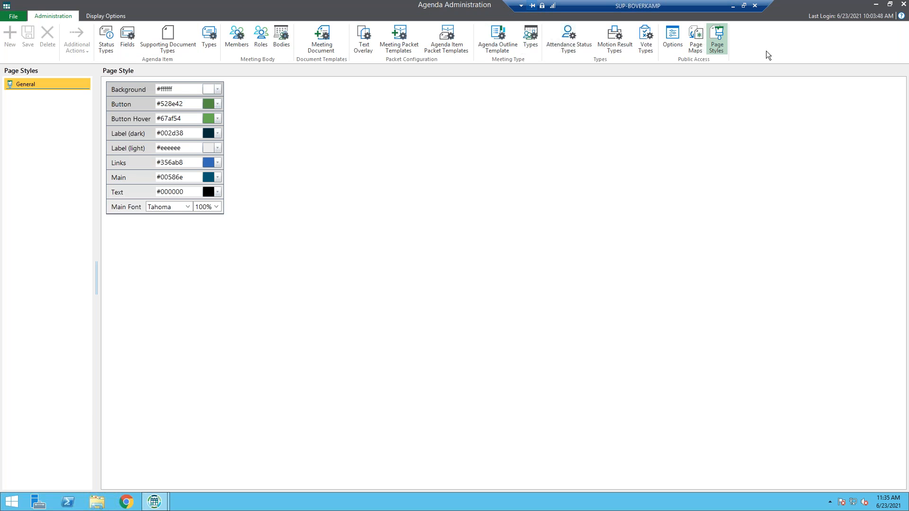
Close Agenda Administration, log out of OnBase Agenda, and log back in as MANAGER with the account password
click(904, 5)
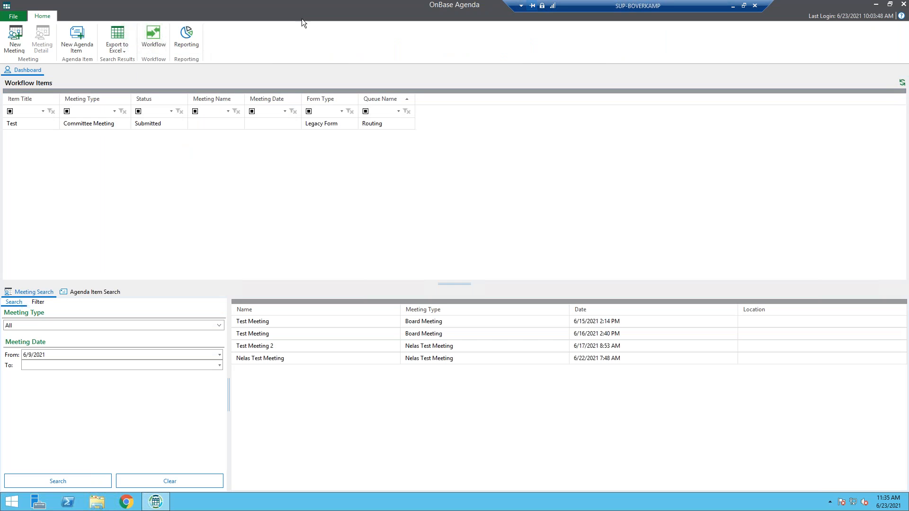
click(14, 18)
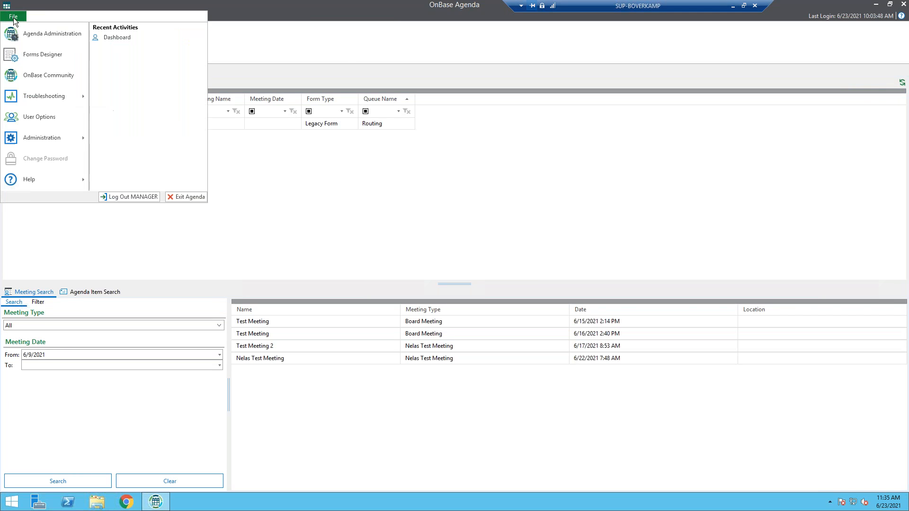
click(136, 197)
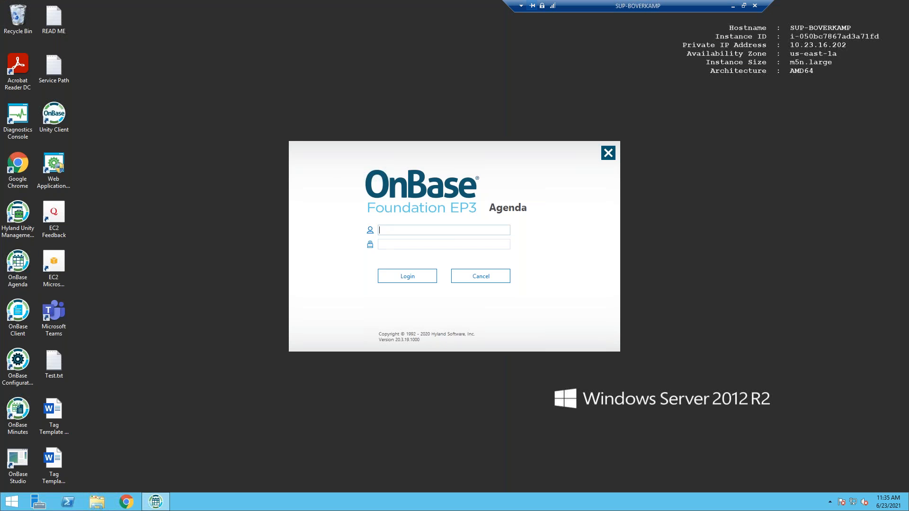
text(MA)
key(BackSpace)
text(ANAGER)
key(Tab)
text(••••••••)
key(Return)
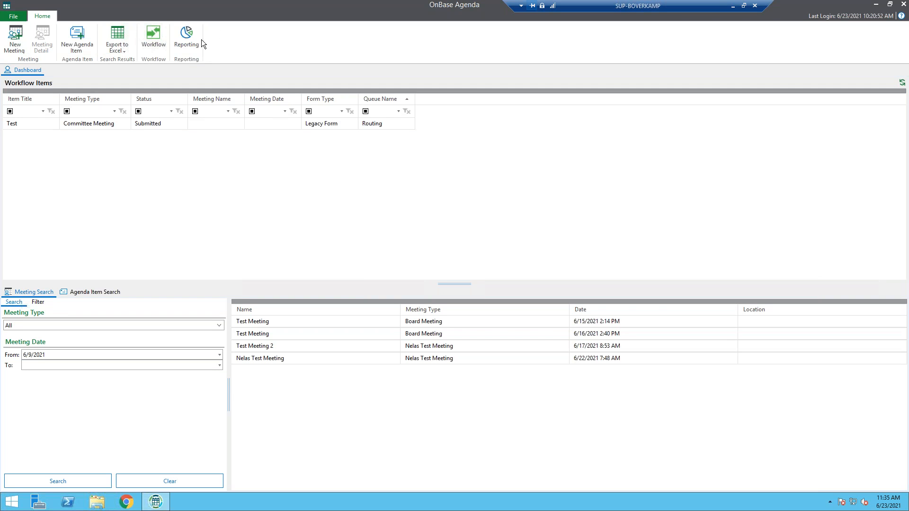
Create a meeting named Focus Group Meeting with the Focus Group Meeting Type, enter the organizer's full name and save it
click(15, 43)
click(524, 157)
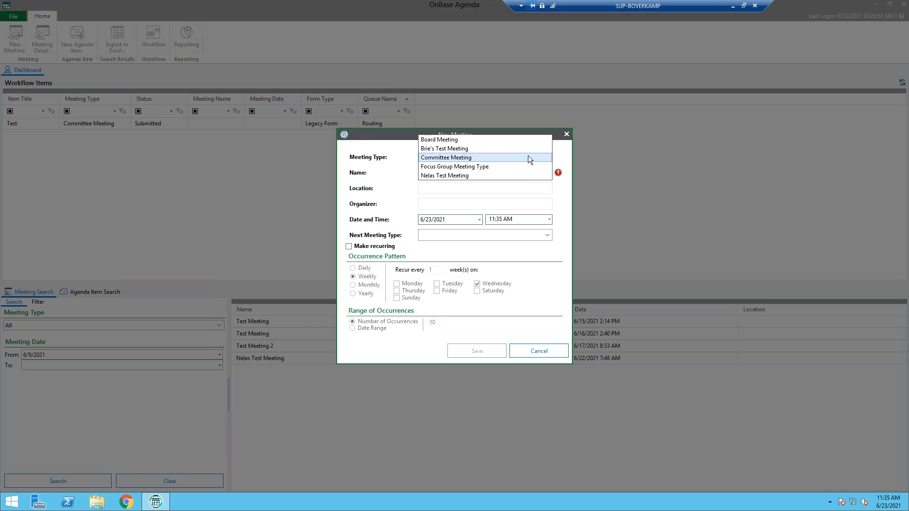
click(466, 167)
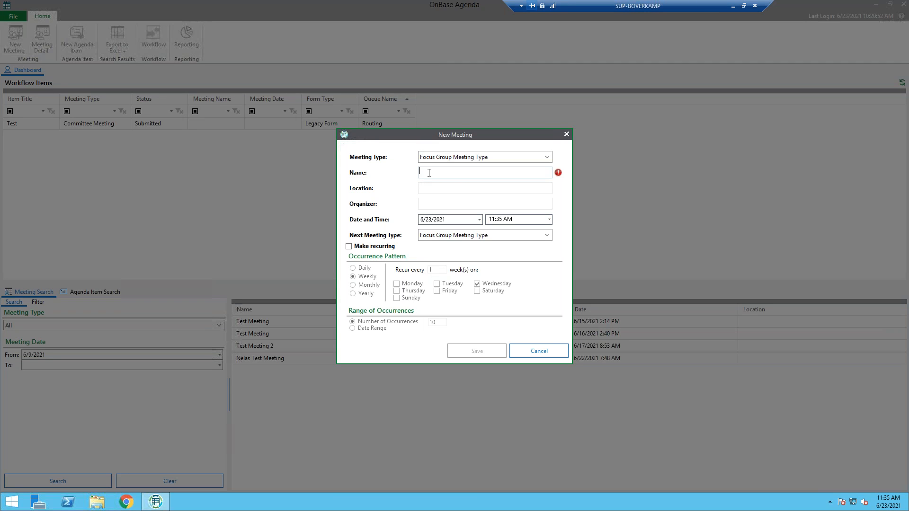
text(Focus Group Meeting)
click(433, 204)
text(M)
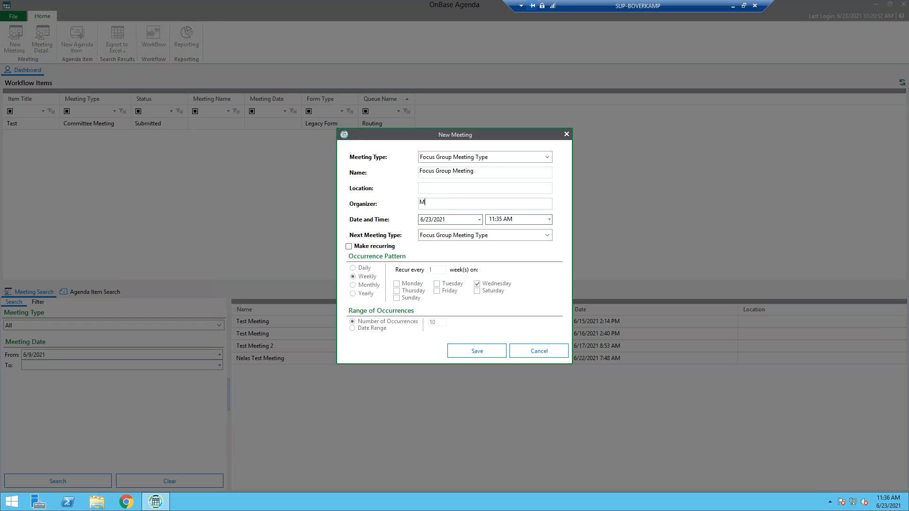
text(ichael Scott)
click(472, 354)
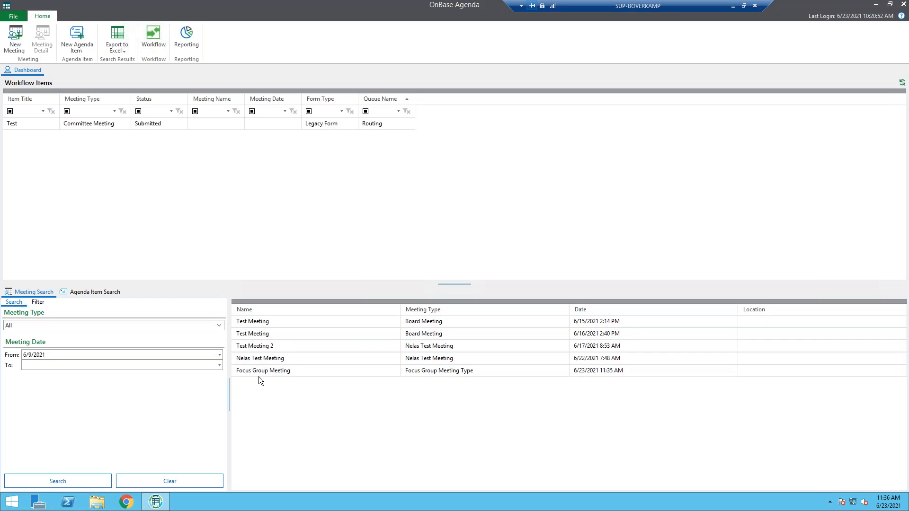
Open the Focus Group Meeting's details and create a new agenda item under Hold Discussion using the Focus Group Form
click(323, 374)
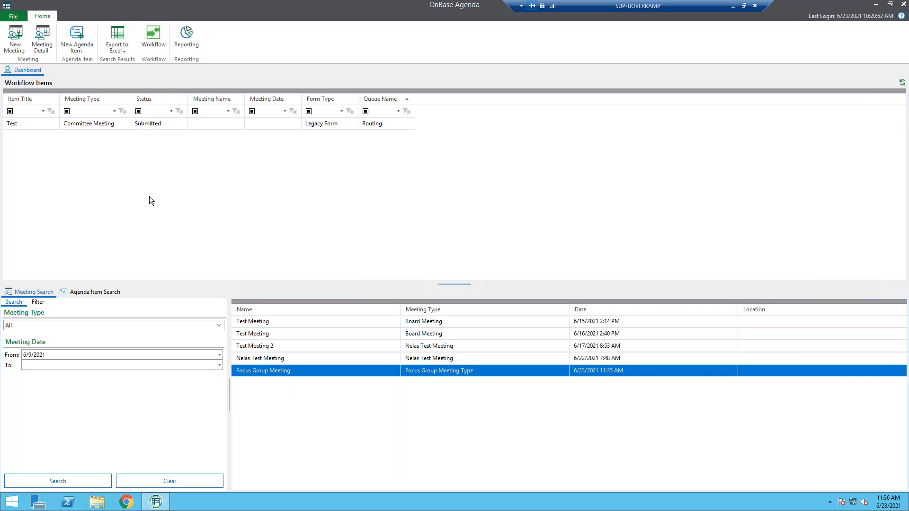
click(46, 45)
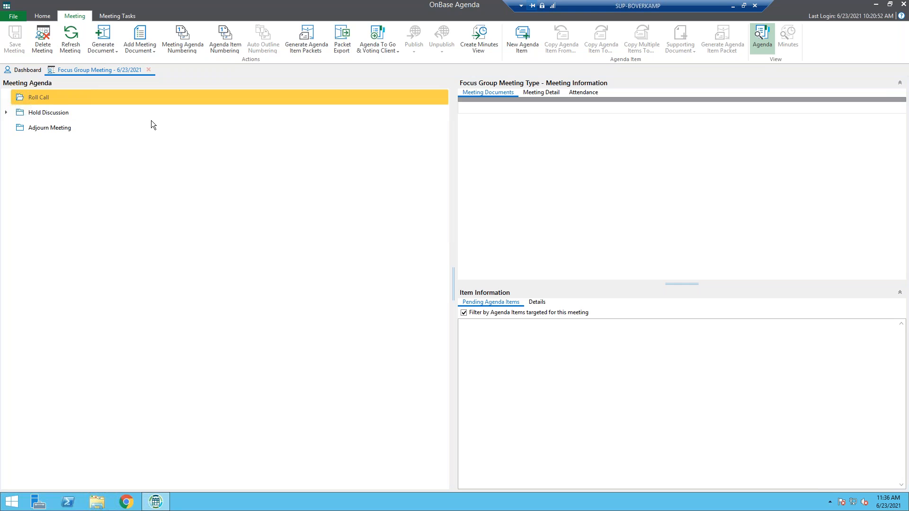
click(58, 116)
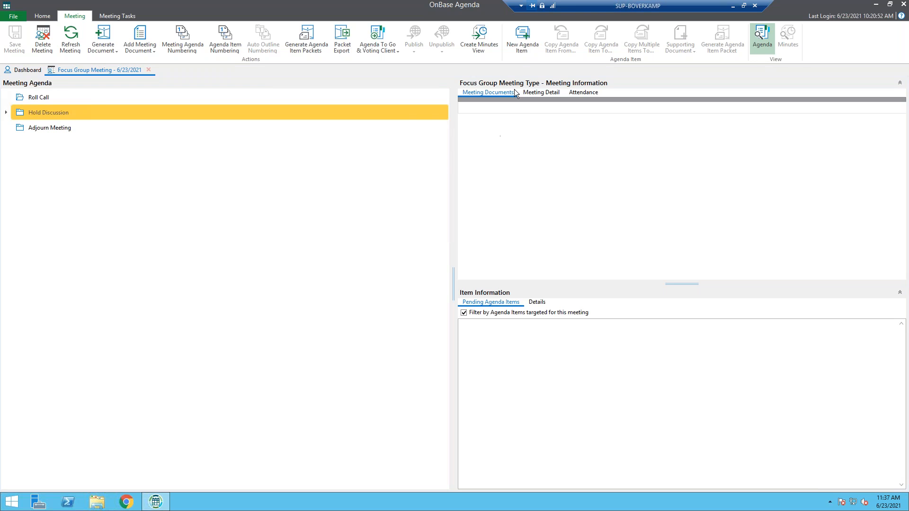
click(527, 49)
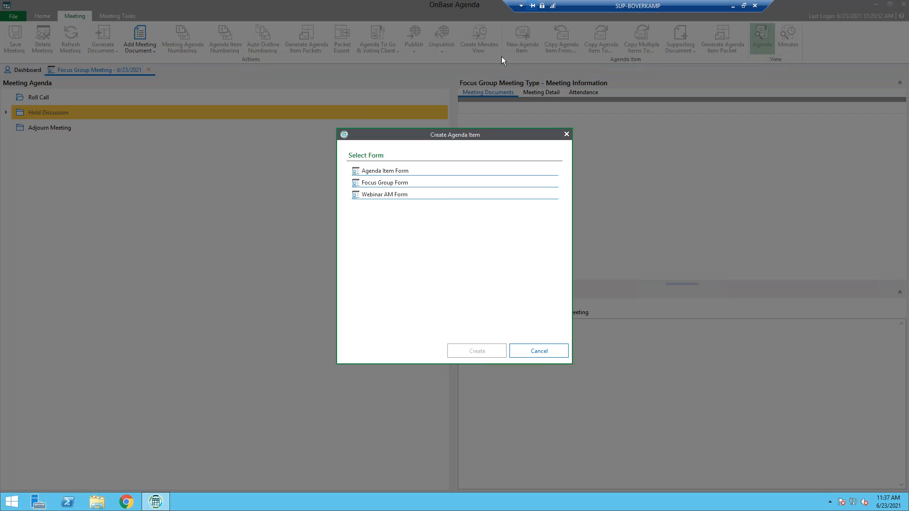
click(392, 182)
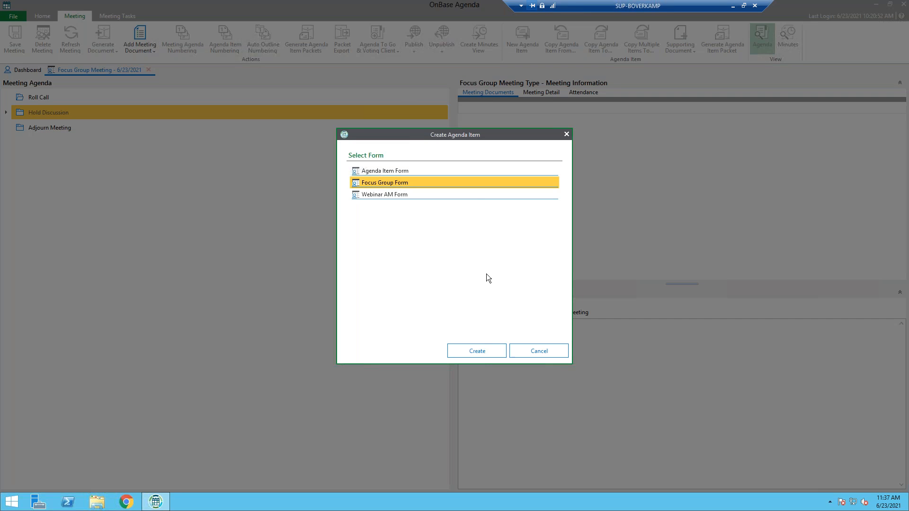
click(477, 351)
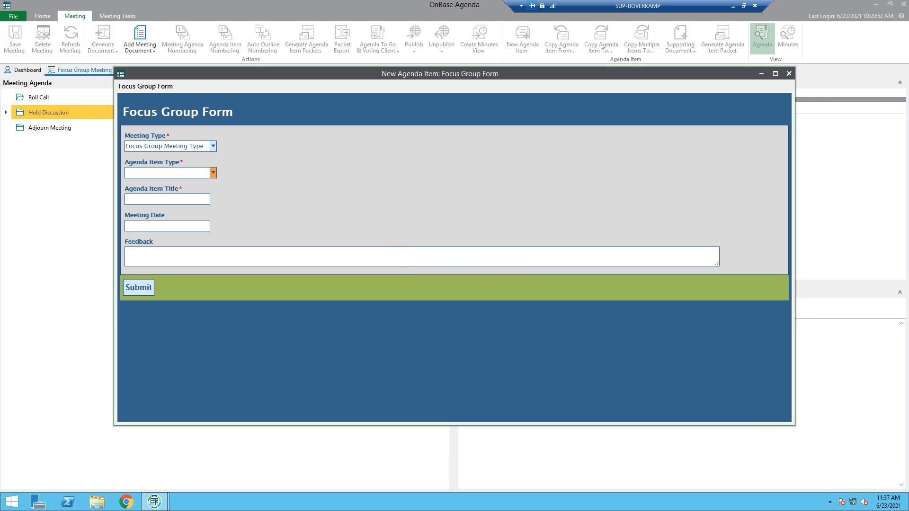
Set the agenda item type to Focus Group Item Type, the title to Discussion Topic and the meeting date to 6/25/2021
click(213, 173)
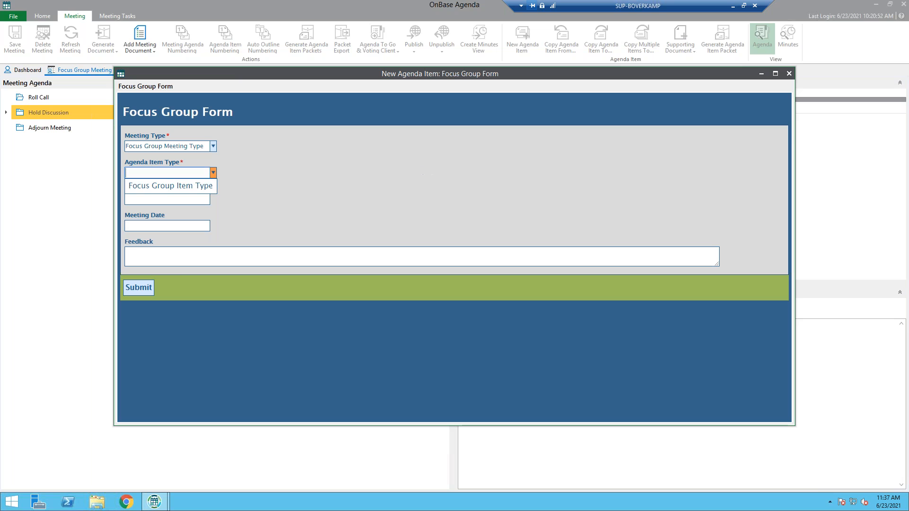
click(204, 189)
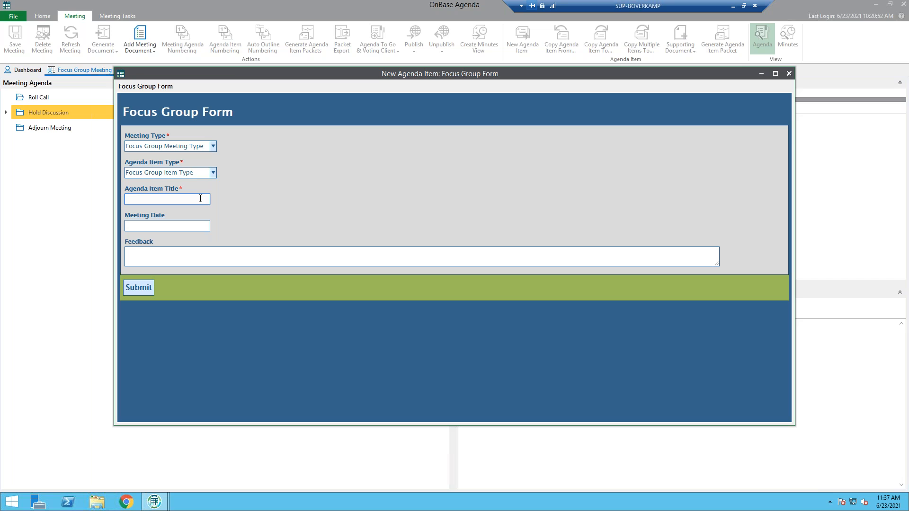
text(Discussion Topic)
click(189, 227)
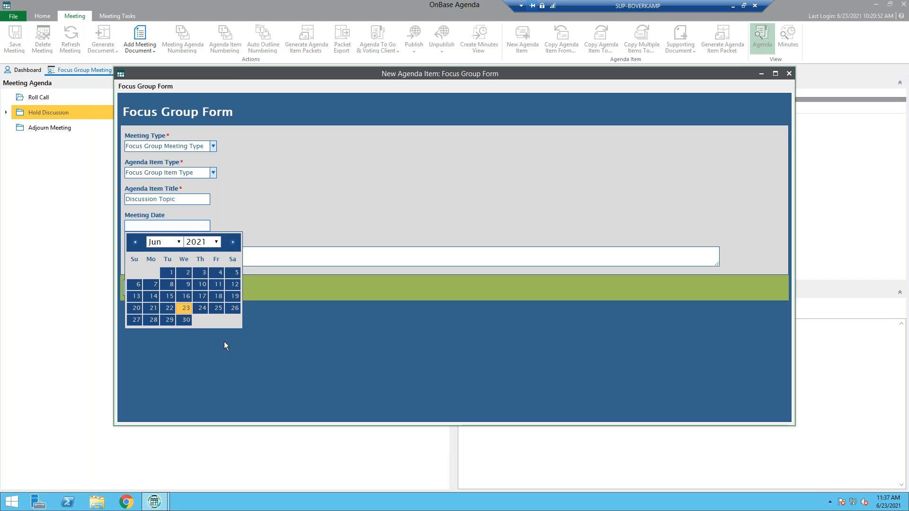
click(211, 310)
Enter the feedback "Why are characters from The Office used for usernames in the demos? I think it needs to stop!!!" and submit the form
click(198, 259)
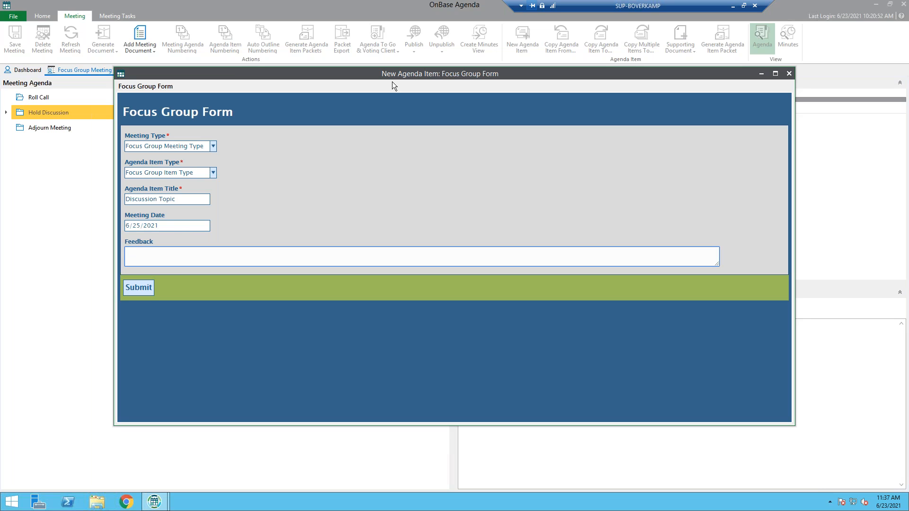
text(Why are characters from the offic)
key(BackSpace)
key(BackSpace)
key(BackSpace)
key(BackSpace)
key(BackSpace)
key(BackSpace)
key(BackSpace)
key(BackSpace)
text(Ther)
key(BackSpace)
key(BackSpace)
text(Office)
text( used for )
text(usernames in )
text(the D)
text(emos)
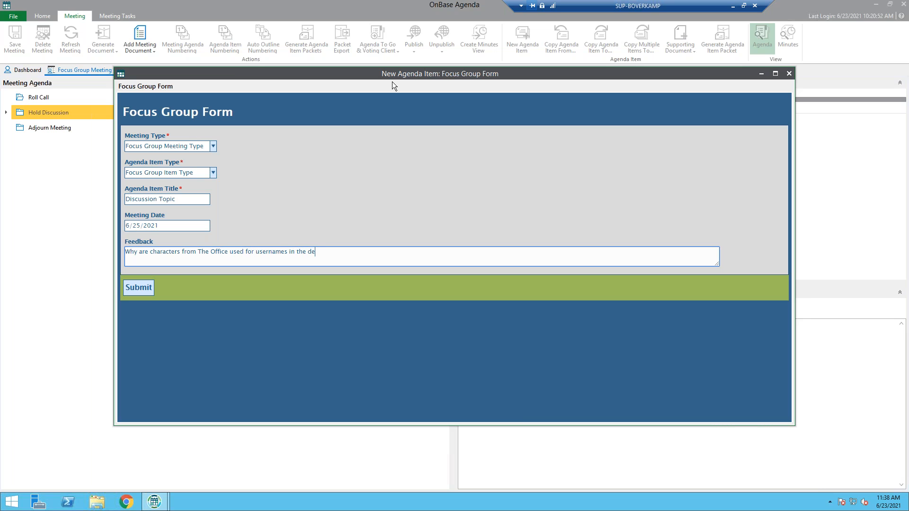
text(? I think it needs to stop!!!)
click(140, 288)
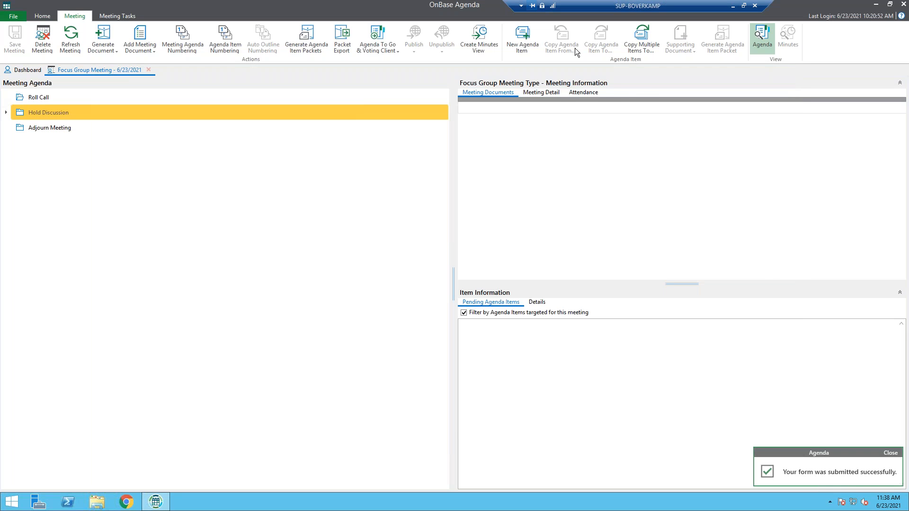
Expand the Hold Discussion section of the meeting agenda and select the Discussion Topic item
double_click(43, 112)
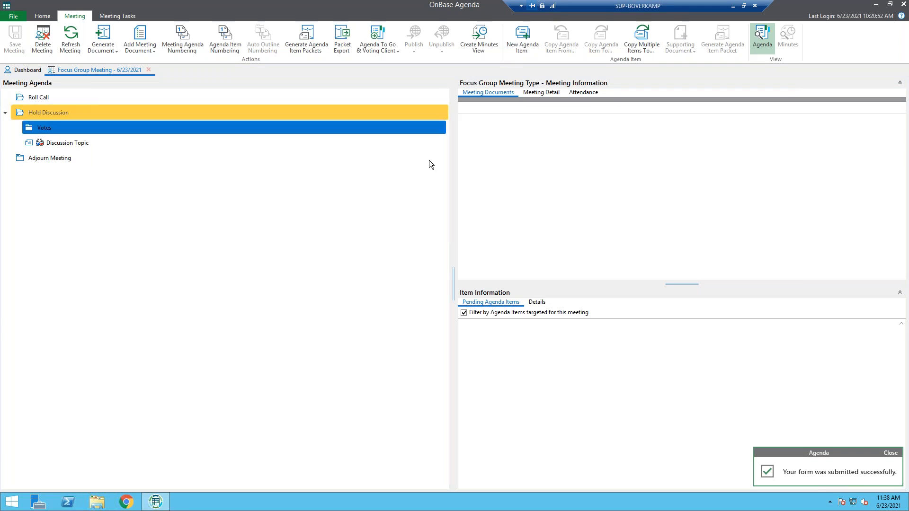
click(189, 129)
click(190, 142)
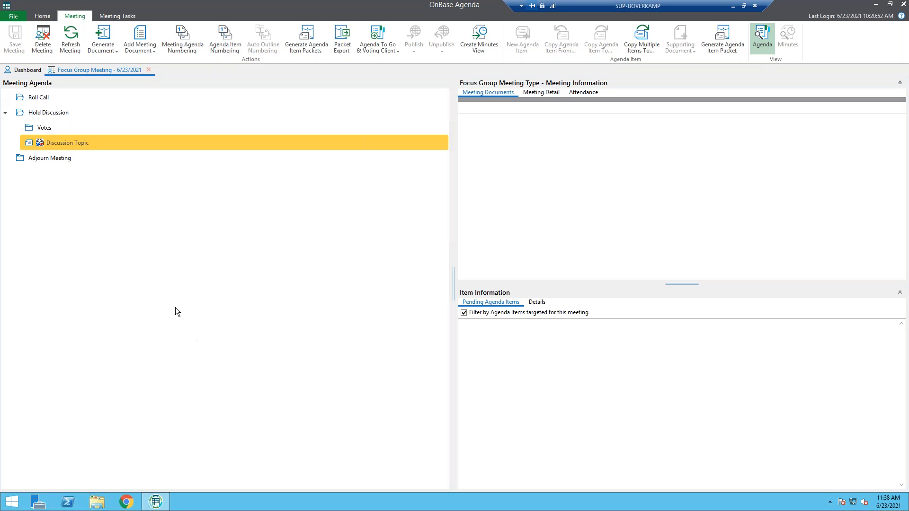
Add the existing TEST.TXT file, found under AM - Agenda Item Supporting Document, to the meeting as a meeting document
click(149, 48)
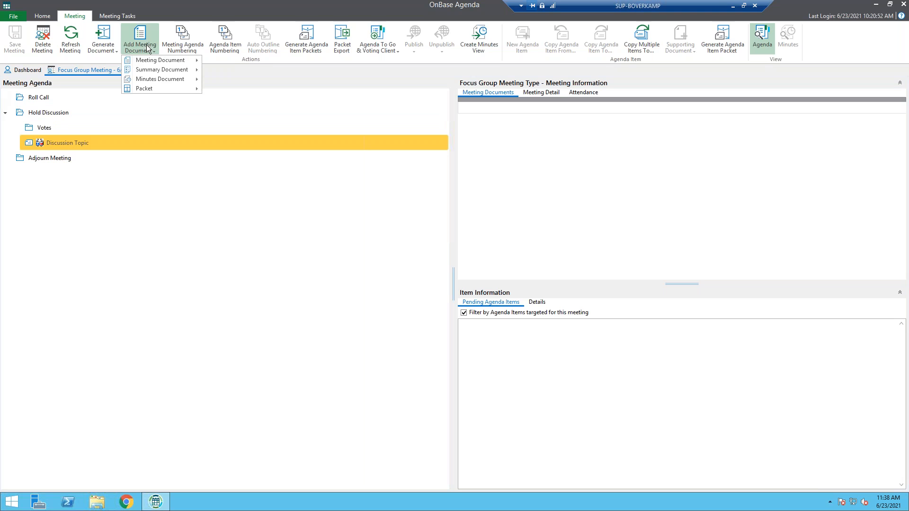
mouse_move(164, 61)
click(246, 62)
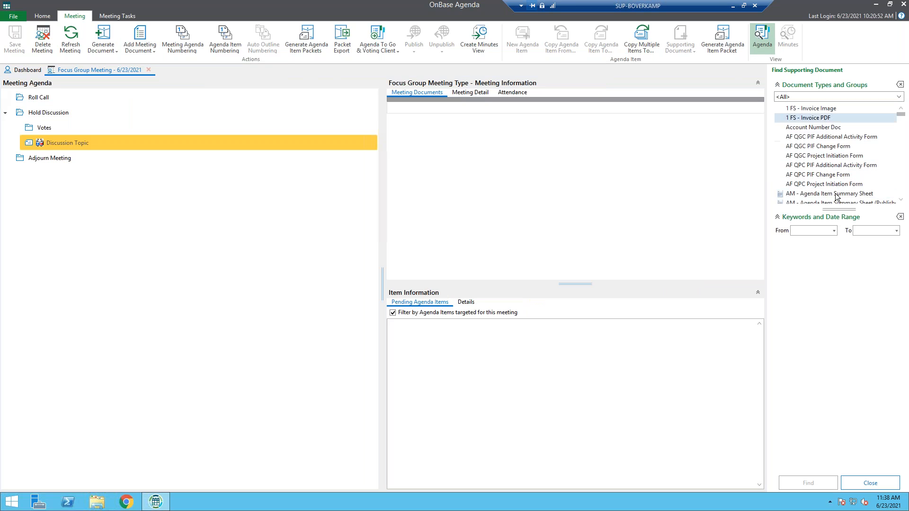
scroll(839, 141, down, 2)
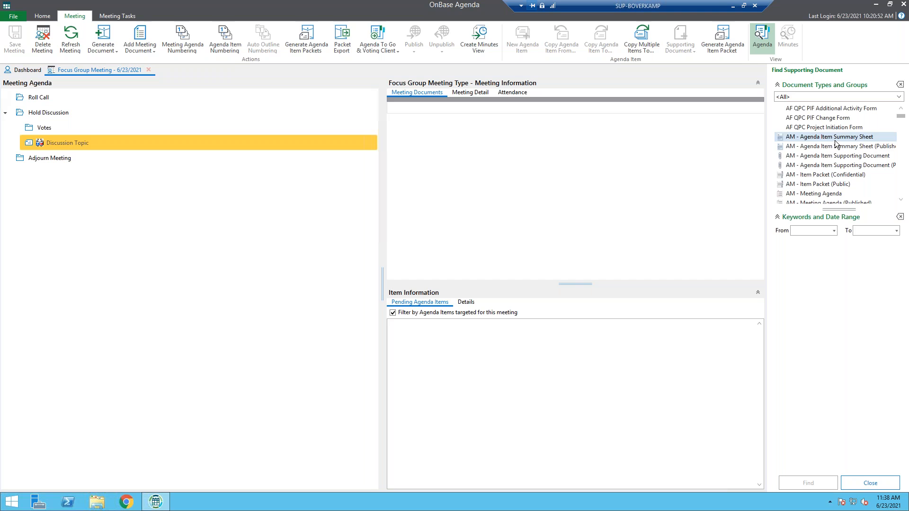
click(814, 157)
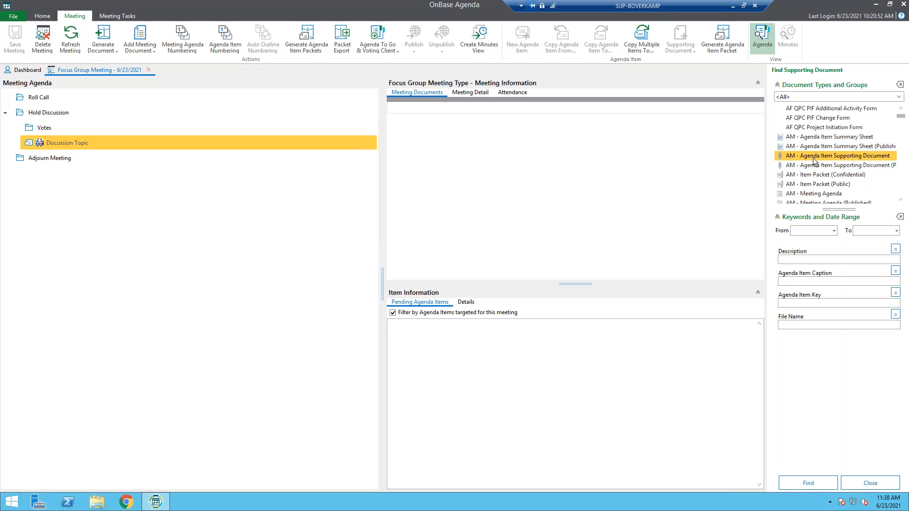
click(799, 482)
click(416, 269)
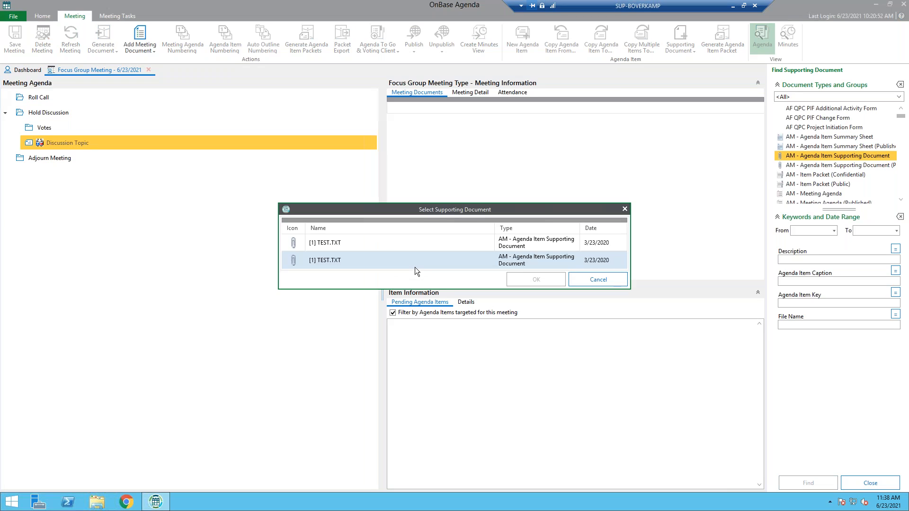
double_click(332, 261)
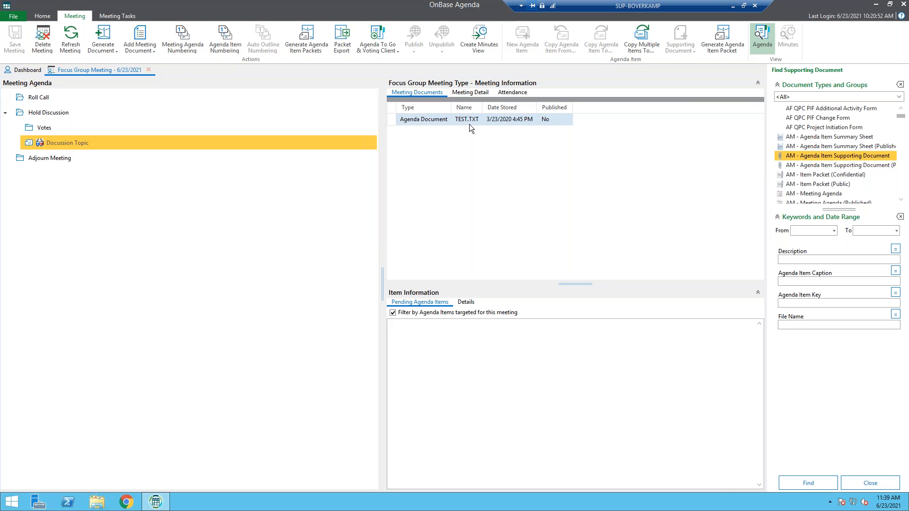
Generate the Agenda document for the focus group meeting and close its preview window
click(107, 49)
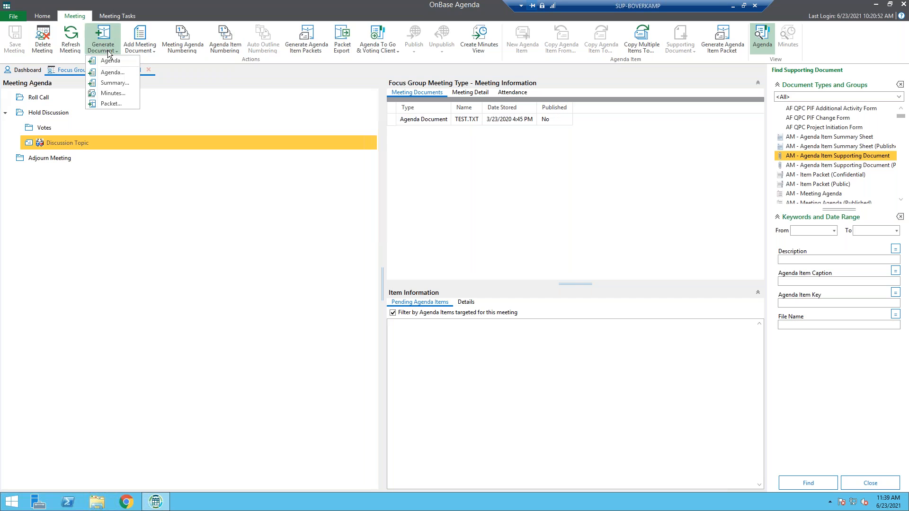
click(112, 60)
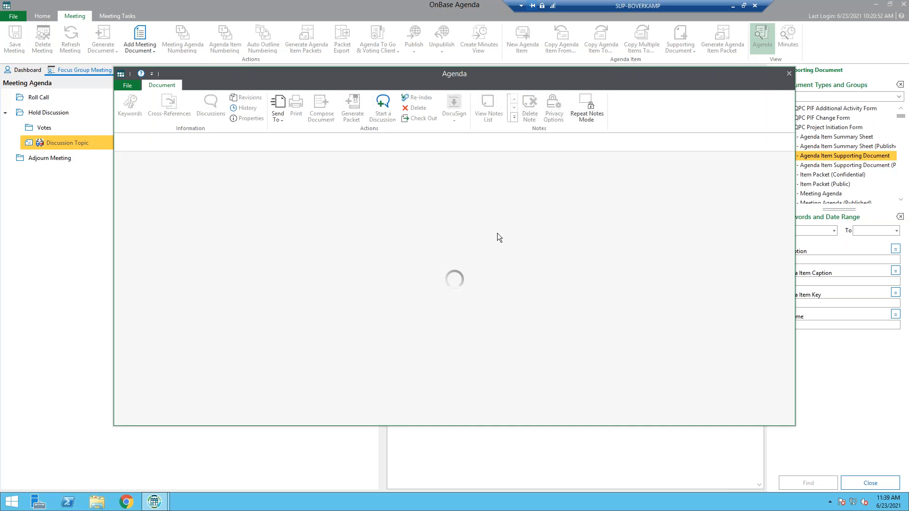
click(789, 73)
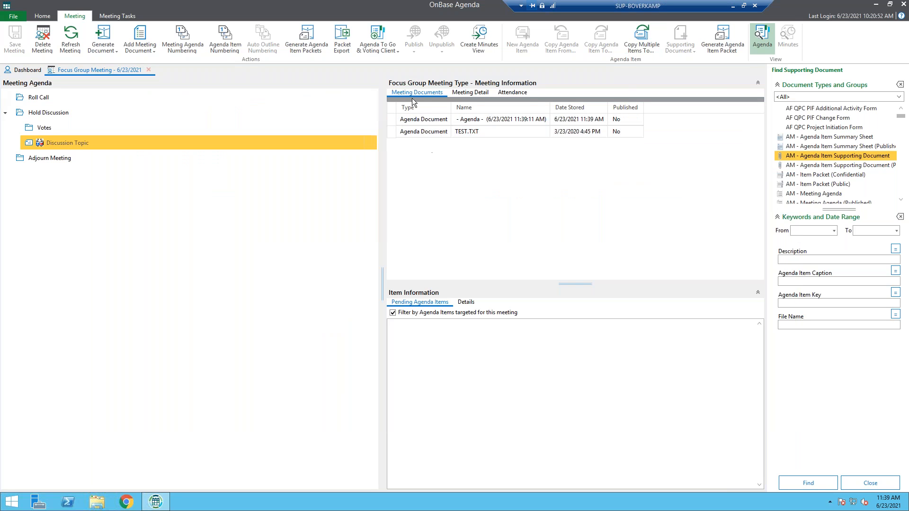
Examine the meeting's detail fields, its attendance list and the options for adding, removing and assigning roles to attendees
click(479, 92)
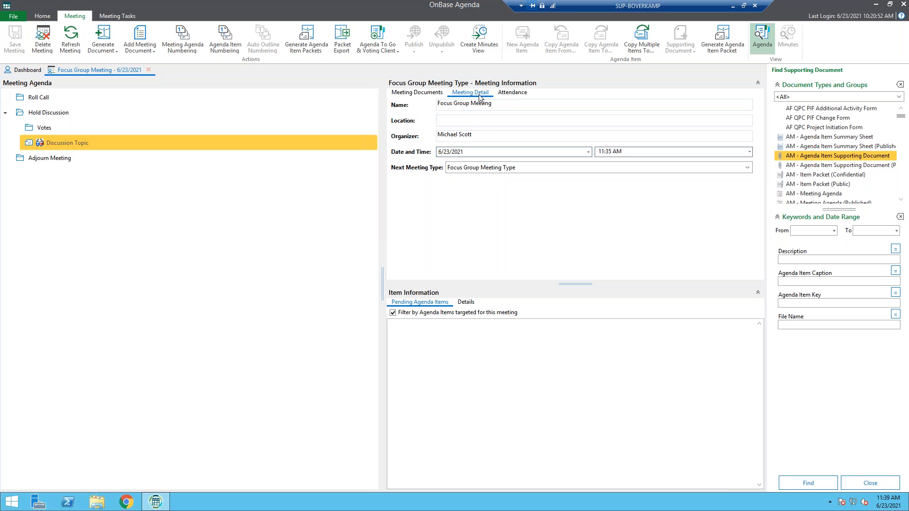
click(507, 91)
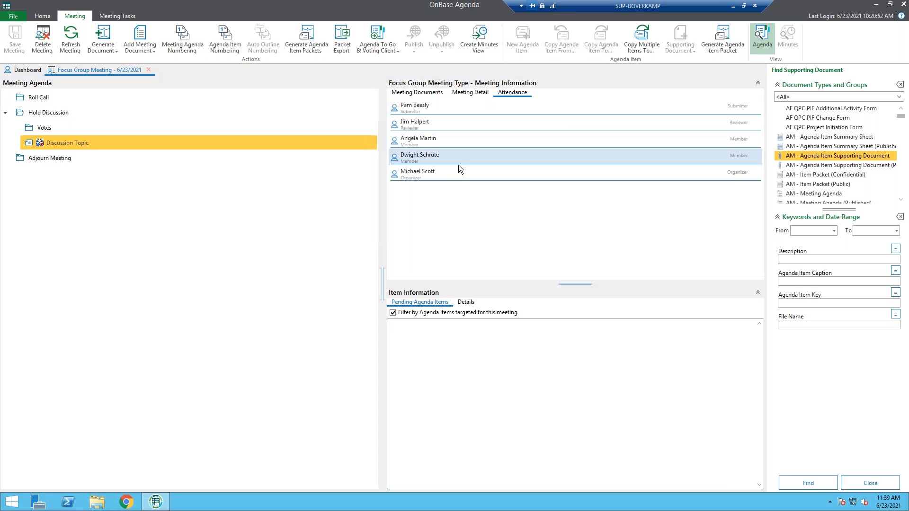
right_click(450, 197)
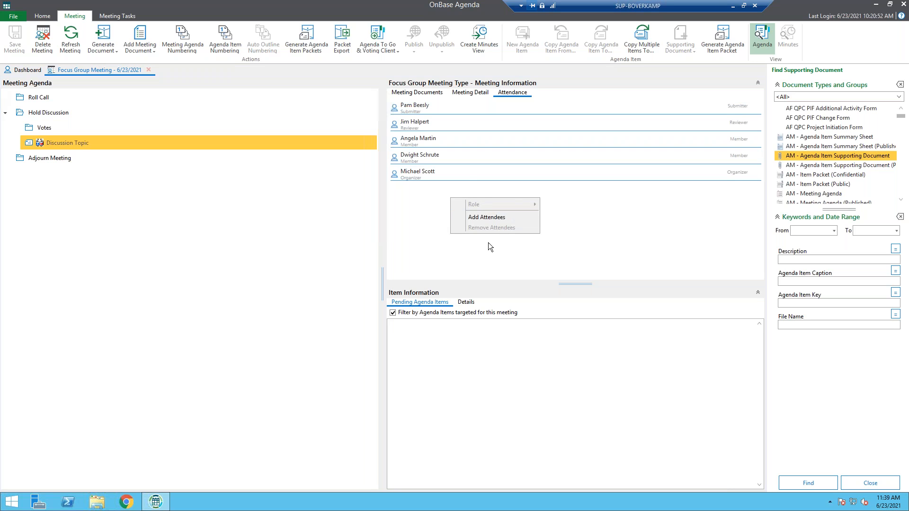
click(465, 173)
right_click(465, 171)
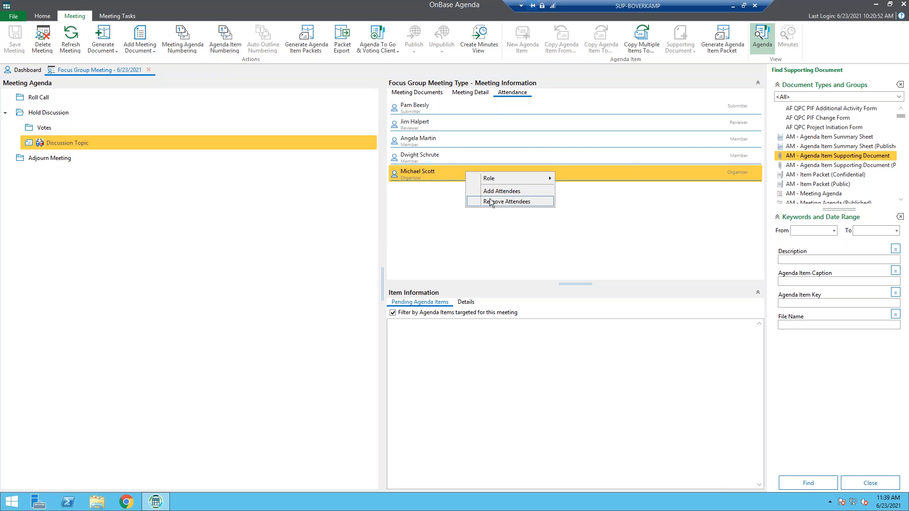
click(436, 240)
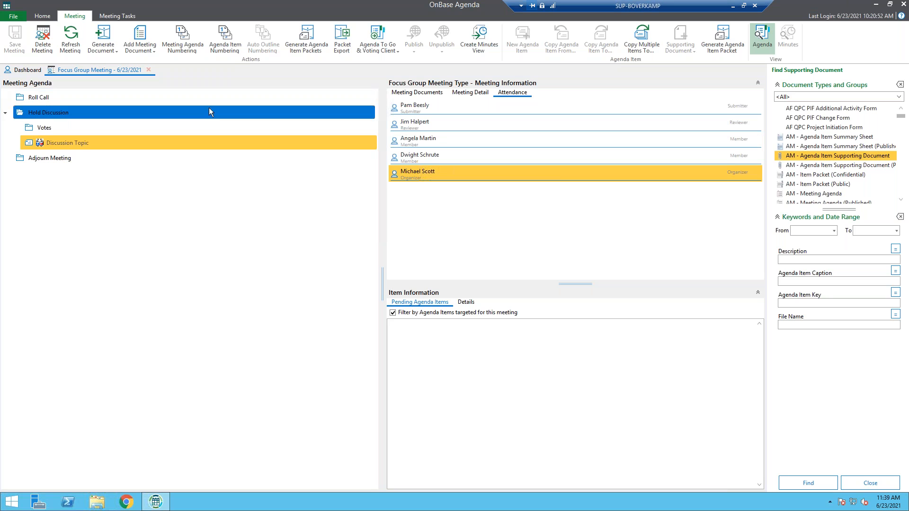
Launch the Forms Designer from OnBase Agenda and maximize its window
click(46, 18)
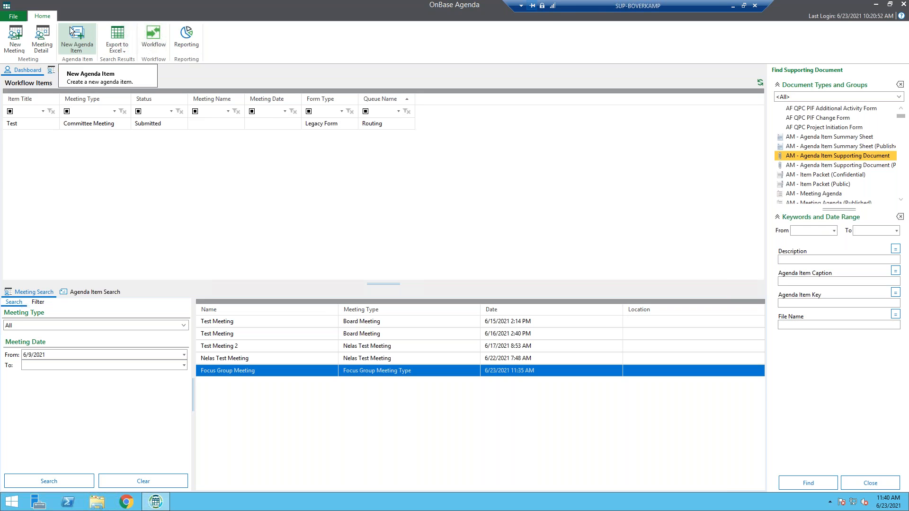
click(21, 15)
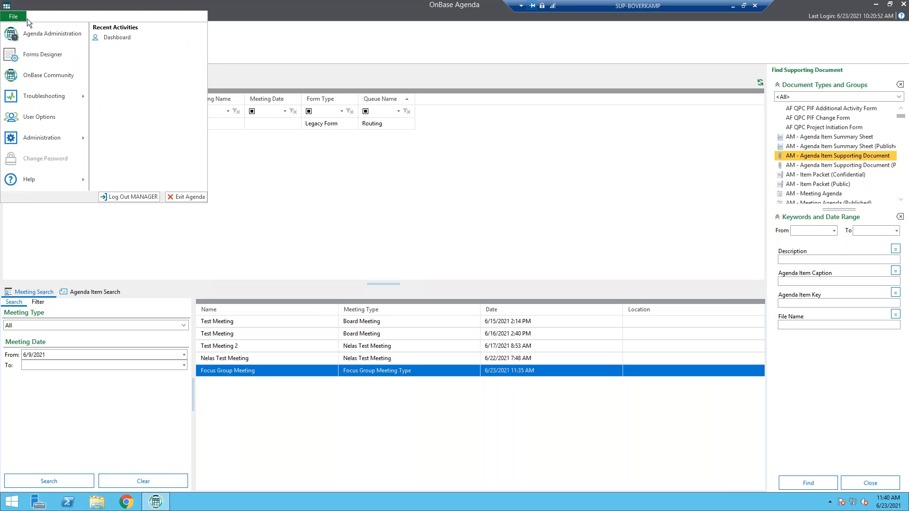
click(70, 56)
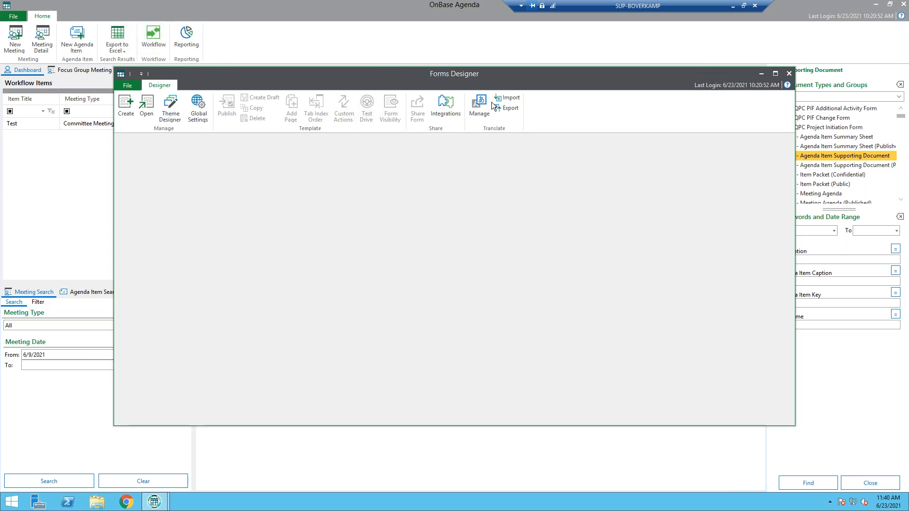
click(776, 74)
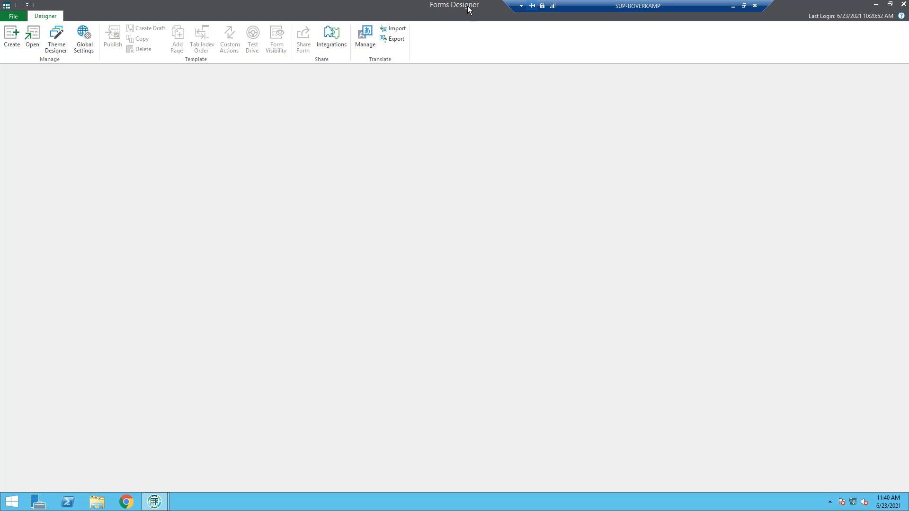
Open the published Focus Group Form template from the Agenda Item form templates
click(33, 37)
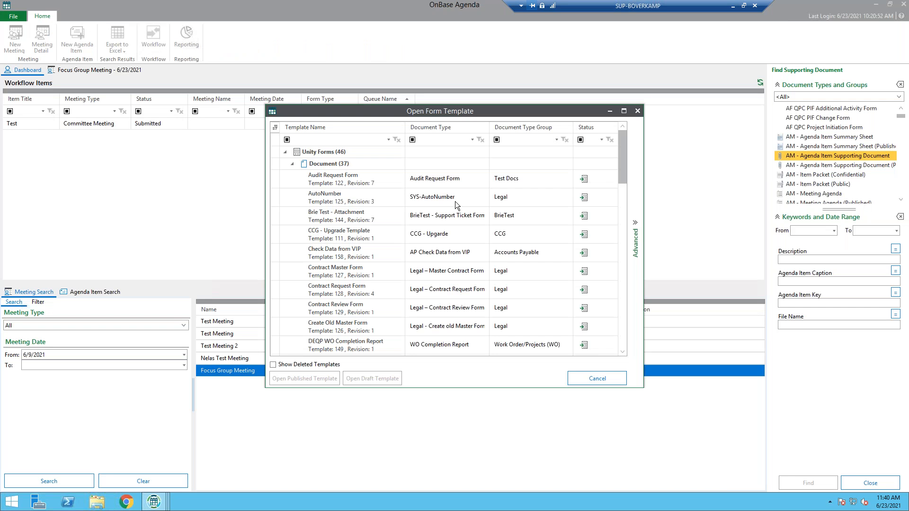
scroll(456, 201, down, 10)
scroll(450, 210, down, 10)
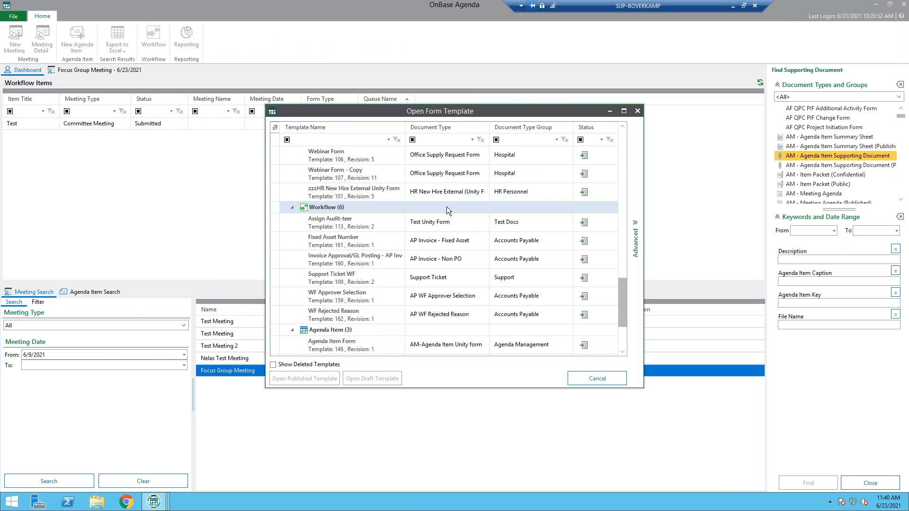
click(323, 297)
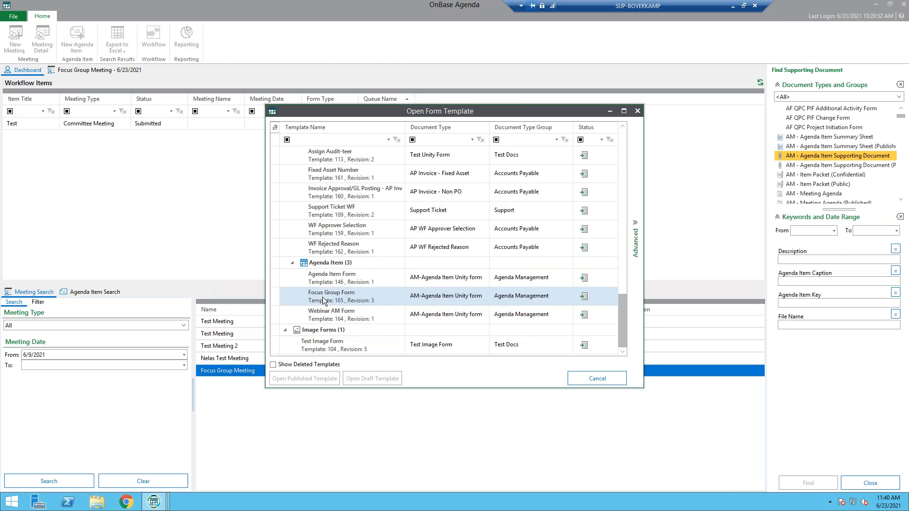
click(303, 378)
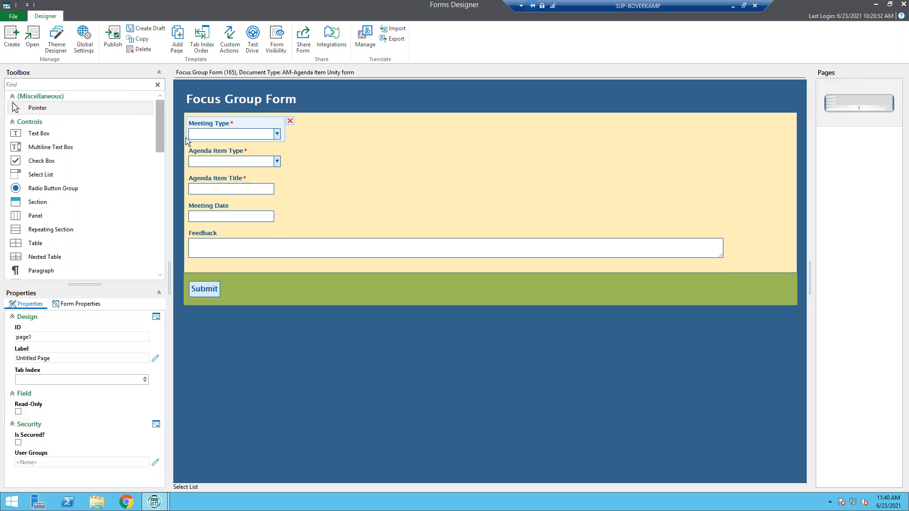
Review the field source options of the form's Meeting Type list and choose Meeting Type as the source
click(225, 124)
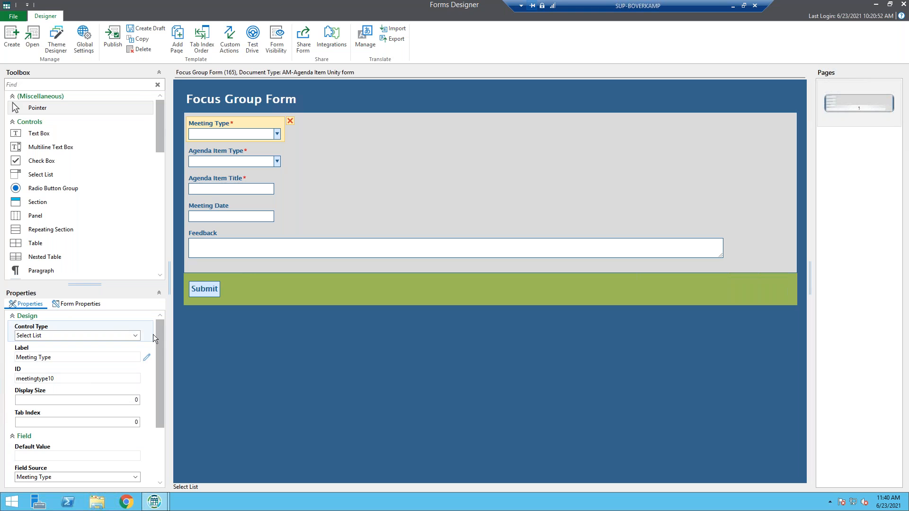
drag(163, 333, 155, 383)
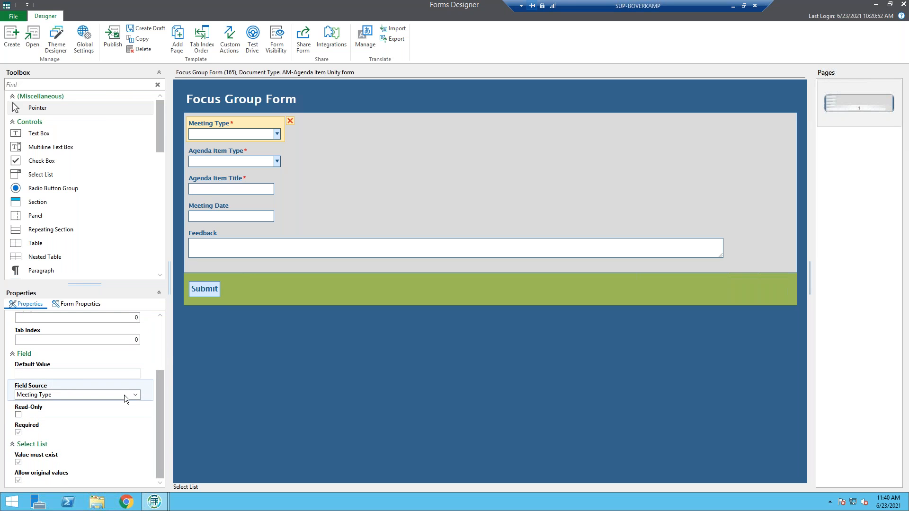
click(136, 395)
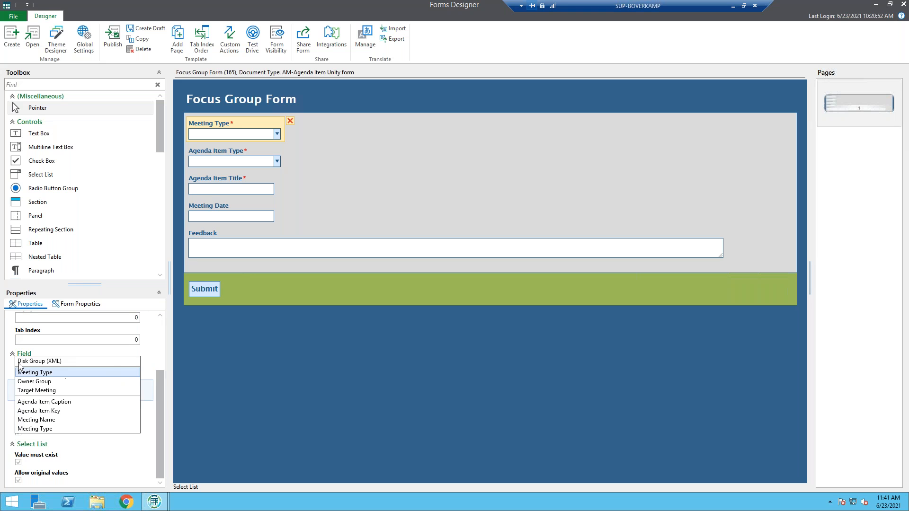
click(47, 374)
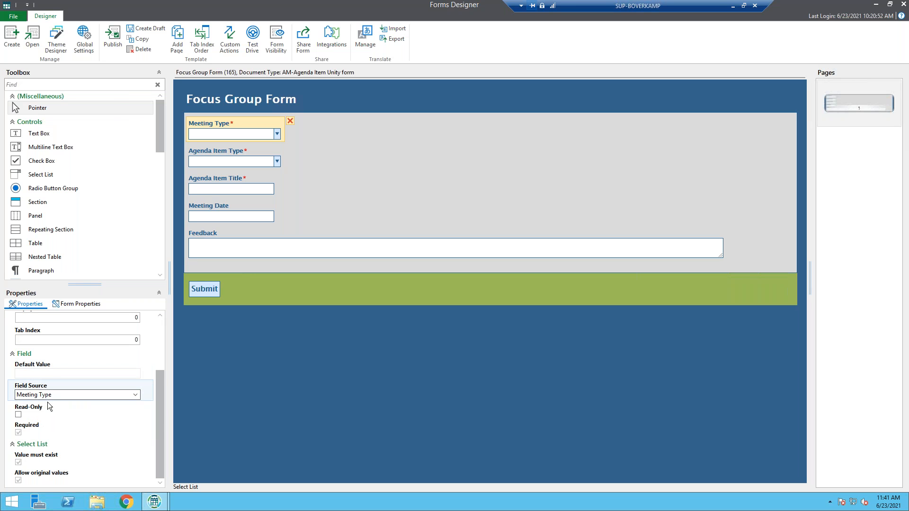
Examine the field source settings of the Agenda Item Type list and the Agenda Item Title text box
click(226, 153)
drag(159, 351, 157, 417)
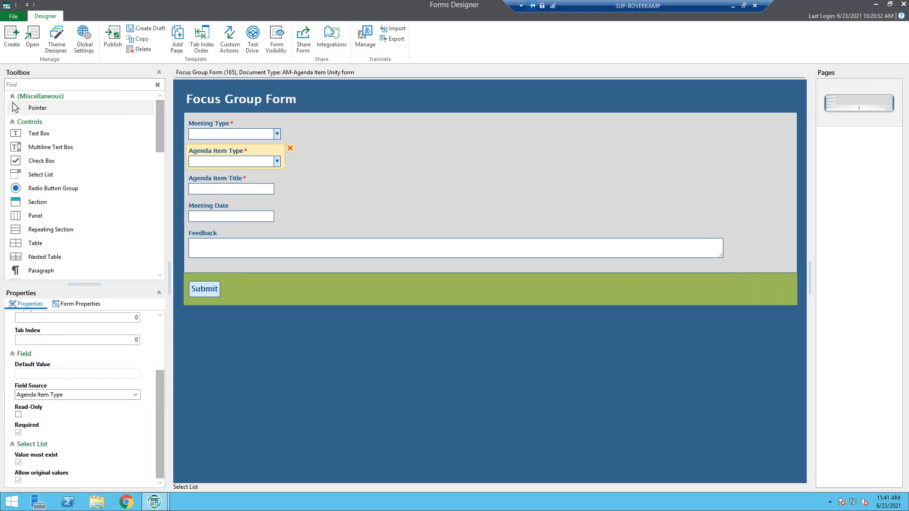
click(215, 175)
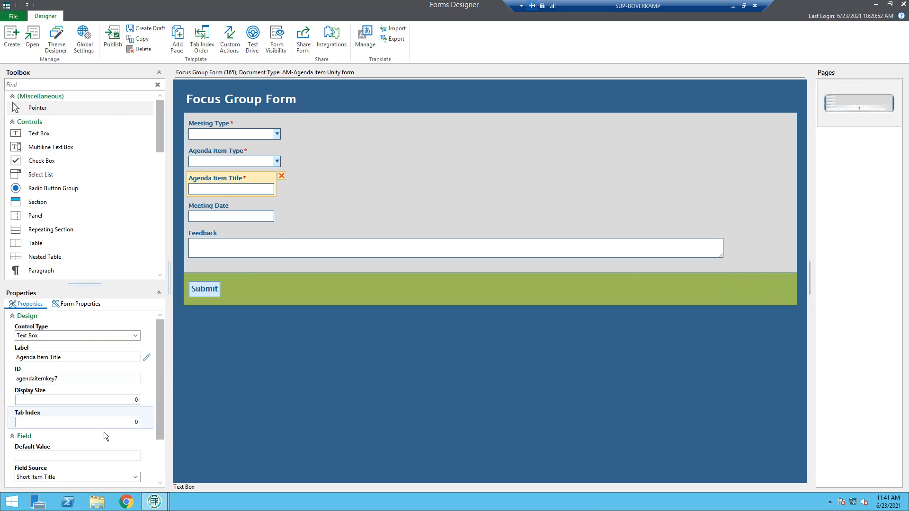
drag(162, 441, 153, 475)
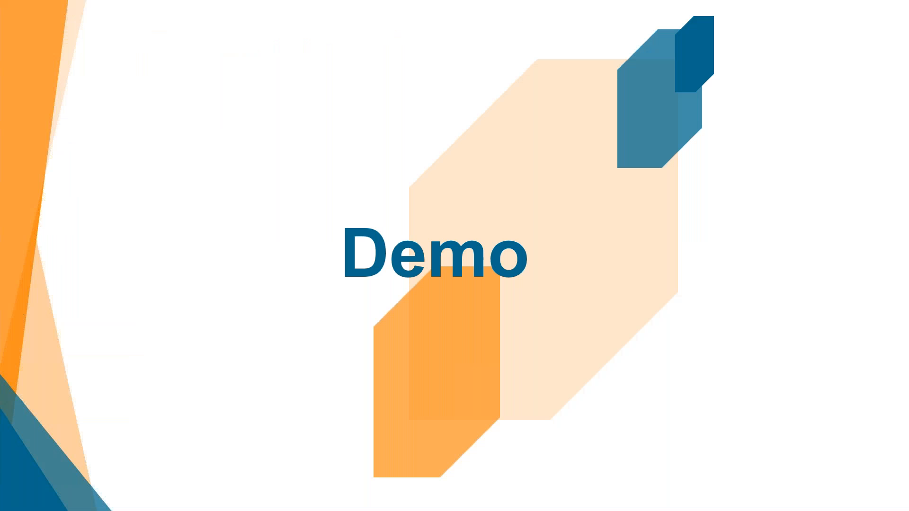
click(205, 397)
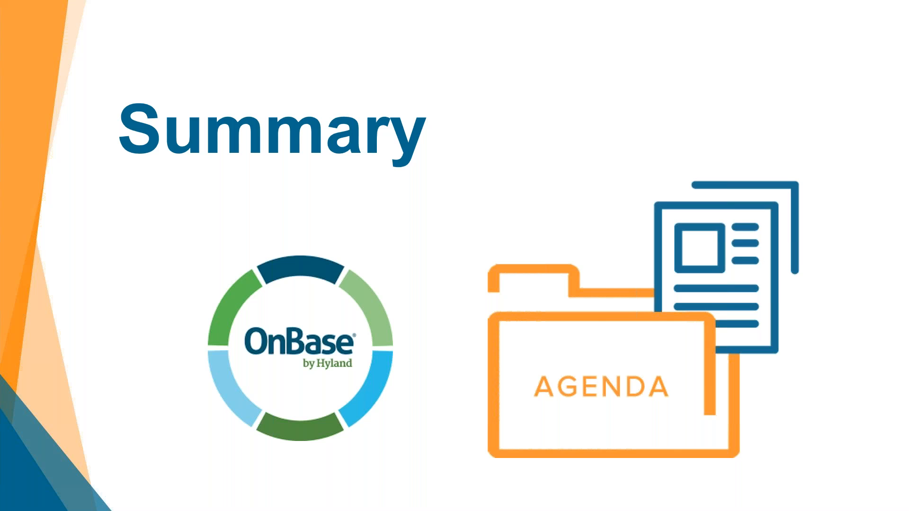